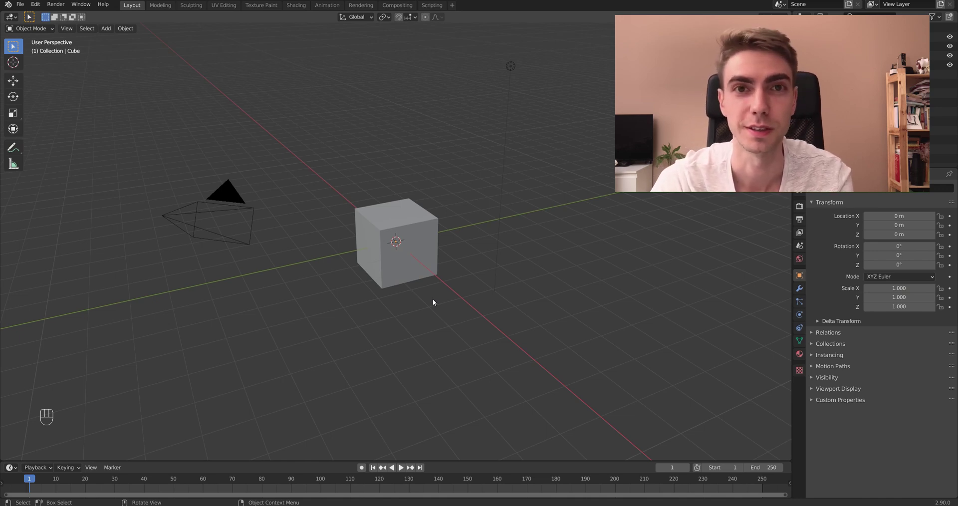
# Step: Replace the default cube with a new mesh plane at the world origin
pyautogui.click(416, 244)
pyautogui.press('Delete')
pyautogui.press('KP_1')
pyautogui.hotkey('shift', 'a')
pyautogui.moveTo(406, 260)
pyautogui.click(451, 259)
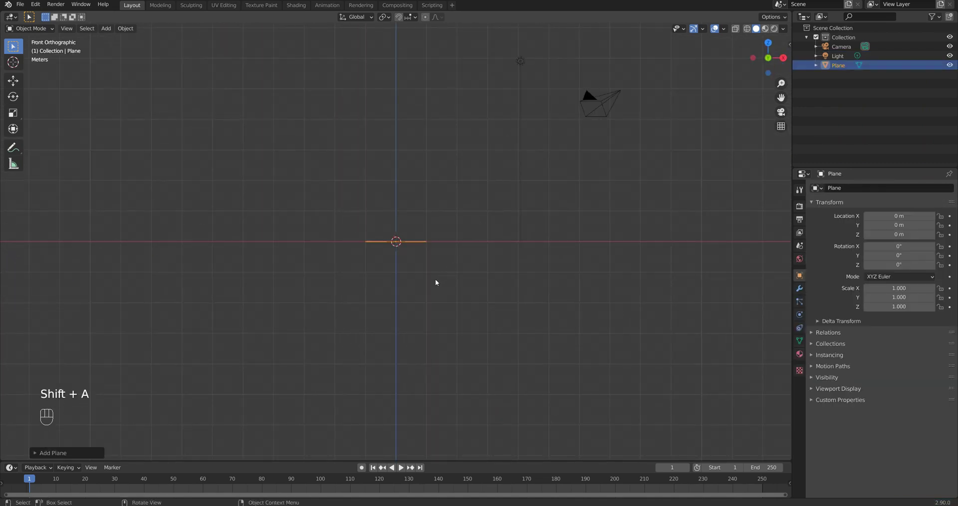
# Step: Extrude the plane slightly upward into a thin slab
pyautogui.moveTo(395, 244); pyautogui.dragTo(408, 270, button='middle')
pyautogui.scroll(5, 408, 269)
pyautogui.press('Tab')
pyautogui.press('e')
pyautogui.click(409, 264)
# Step: Subdivide the slab's extruded face three times and finish editing its mesh
pyautogui.scroll(3, 379, 275)
pyautogui.rightClick(363, 287)
pyautogui.click(362, 286)
pyautogui.rightClick(366, 283)
pyautogui.click(366, 283)
pyautogui.rightClick(366, 283)
pyautogui.click(366, 283)
pyautogui.moveTo(348, 316); pyautogui.dragTo(392, 308, button='middle')
pyautogui.press('Tab')
# Step: Add a 32-vertex cylinder with radius 1 m and depth 2 m at the origin, with the cap fill type set to Nothing
pyautogui.moveTo(398, 271); pyautogui.dragTo(407, 279, button='middle')
pyautogui.press('KP_1')
pyautogui.hotkey('shift', 'a')
pyautogui.moveTo(388, 232)
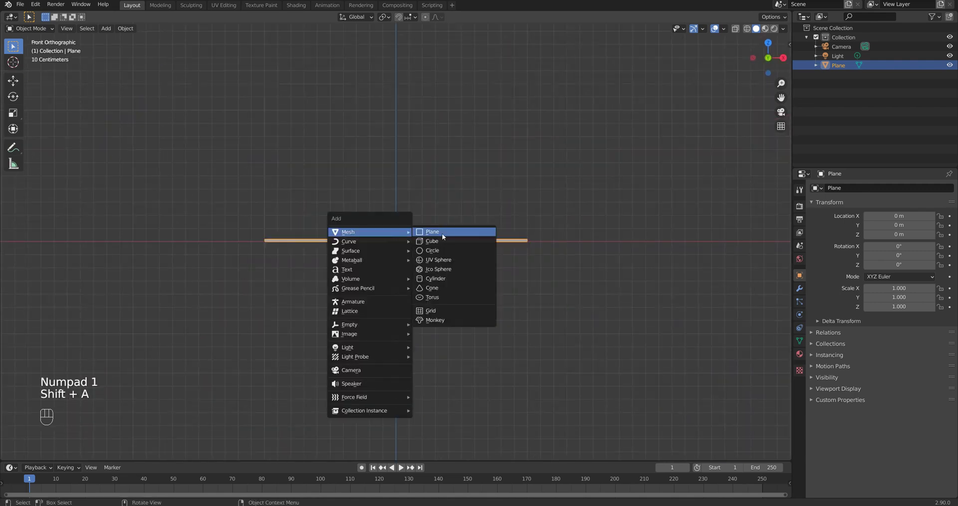
pyautogui.click(435, 278)
pyautogui.moveTo(402, 280); pyautogui.dragTo(424, 284, button='middle')
pyautogui.click(64, 453)
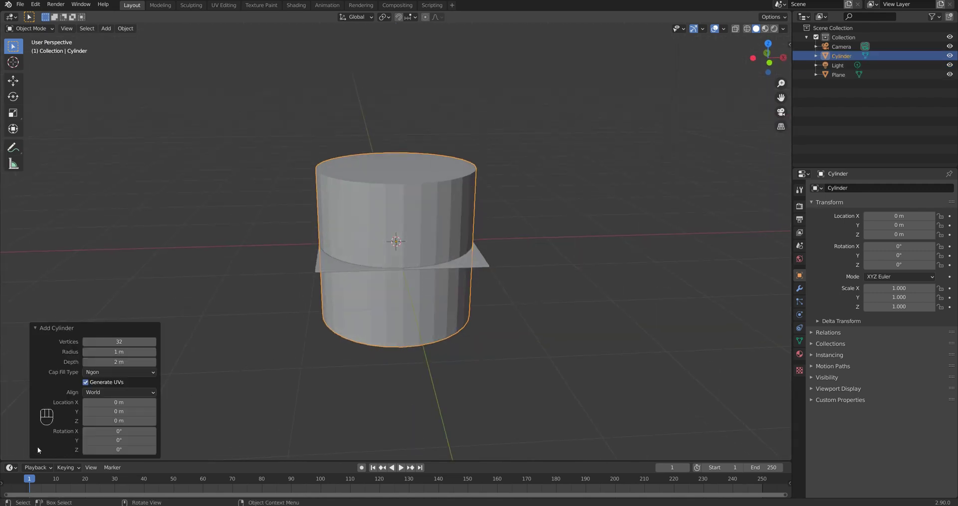
pyautogui.click(116, 373)
pyautogui.click(120, 383)
# Step: Scale the cylinder mesh down to about a fifth of its size and raise it about 0.28 m
pyautogui.moveTo(349, 270); pyautogui.dragTo(416, 239, button='middle')
pyautogui.press('Tab')
pyautogui.press('s')
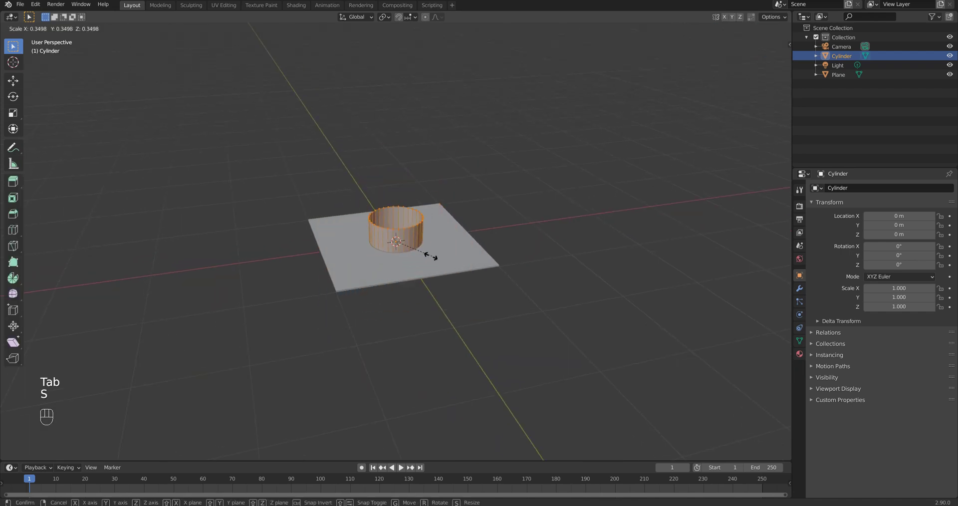
pyautogui.click(417, 249)
pyautogui.press('KP_1')
pyautogui.scroll(6, 415, 249)
pyautogui.press('g')
pyautogui.click(414, 173)
# Step: Change the snapping target and lower the cylinder vertically so its bottom edge rests on the slab's top surface
pyautogui.click(412, 17)
pyautogui.click(382, 62)
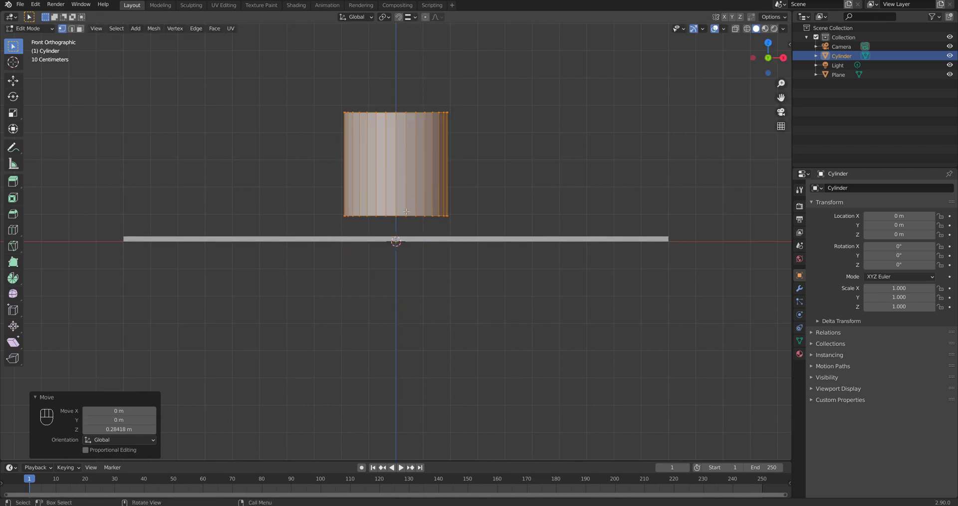
pyautogui.press('g')
pyautogui.press('z')
pyautogui.click(403, 231)
pyautogui.moveTo(403, 232); pyautogui.dragTo(369, 210, button='middle')
pyautogui.press('KP_1')
pyautogui.scroll(3, 398, 250)
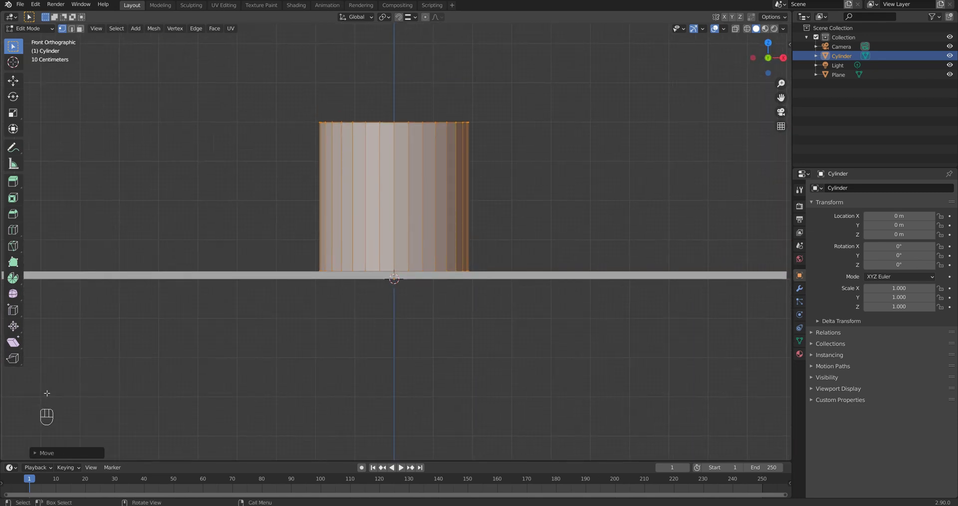
# Step: Show the mesh as wireframe and extrude the cylinder's top edge loop straight up twice to form a tall tube
pyautogui.press('z')
pyautogui.press('Tab')
pyautogui.press('Tab')
pyautogui.scroll(-2, 491, 254)
pyautogui.press('e')
pyautogui.click(468, 177)
pyautogui.keyDown('shift'); pyautogui.moveTo(459, 219); pyautogui.dragTo(456, 305, button='middle'); pyautogui.keyUp('shift')
pyautogui.press('e')
pyautogui.click(450, 205)
# Step: Extrude the top edge loop upward three more times, scaling each new ring inward to taper the tip
pyautogui.keyDown('shift'); pyautogui.moveTo(425, 163); pyautogui.dragTo(423, 245, button='middle'); pyautogui.keyUp('shift')
pyautogui.press('e')
pyautogui.click(426, 190)
pyautogui.press('s')
pyautogui.click(421, 187)
pyautogui.press('e')
pyautogui.click(420, 167)
pyautogui.press('s')
pyautogui.click(413, 164)
pyautogui.press('e')
pyautogui.click(412, 141)
pyautogui.press('s')
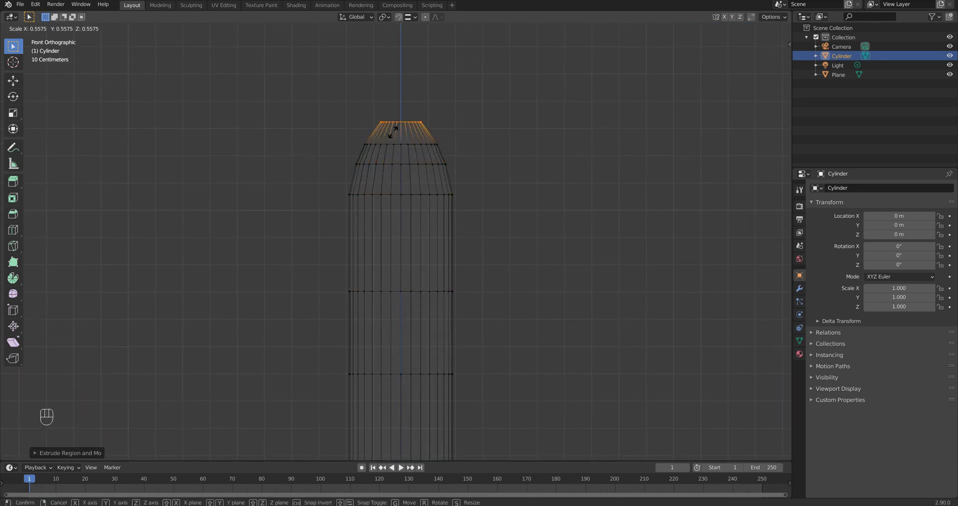
pyautogui.click(393, 132)
# Step: Return to solid shading and extrude the tip's rim inward to form a flat ring around a smaller opening
pyautogui.moveTo(393, 131); pyautogui.dragTo(456, 208, button='middle')
pyautogui.hotkey('shift', 'z')
pyautogui.scroll(3, 456, 207)
pyautogui.moveTo(444, 164)
pyautogui.keyDown('shift'); pyautogui.mouseDown(button='middle')
pyautogui.moveTo(428, 251)
pyautogui.moveTo(390, 202)
pyautogui.mouseUp(button='middle'); pyautogui.keyUp('shift')
pyautogui.press('e')
pyautogui.press('s')
pyautogui.click(418, 220)
# Step: Close the tip's opening with a Grid Fill using span 5 and offset 2
pyautogui.hotkey('ctrl', 'f')
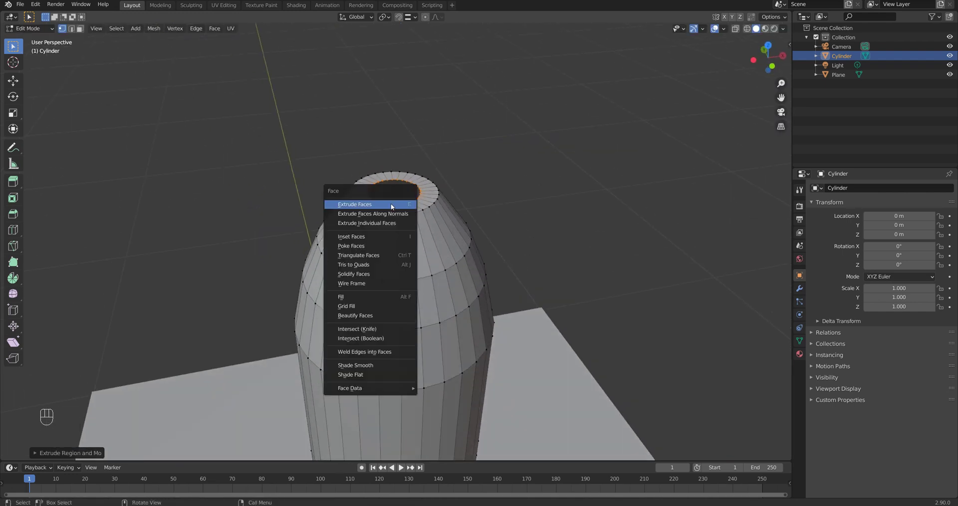
pyautogui.click(373, 305)
pyautogui.click(34, 453)
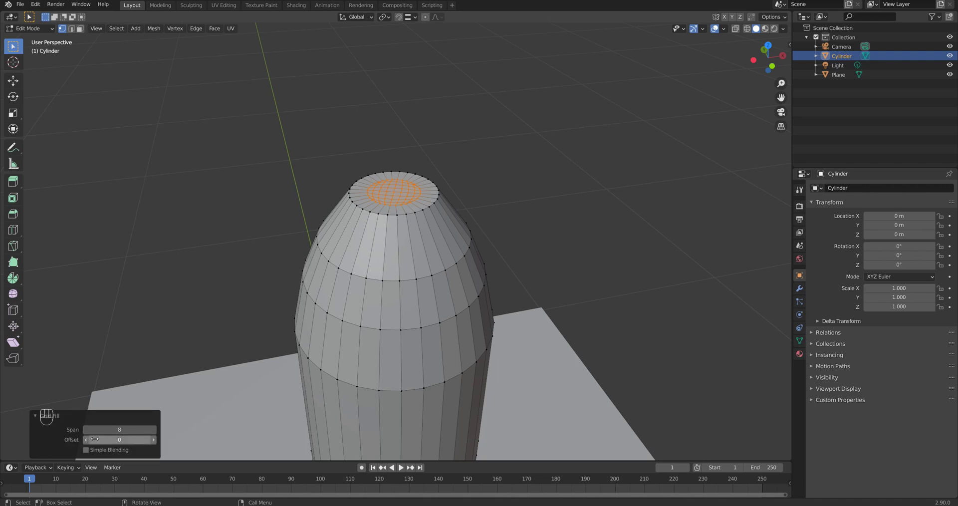
pyautogui.moveTo(93, 417); pyautogui.dragTo(146, 409, button='middle')
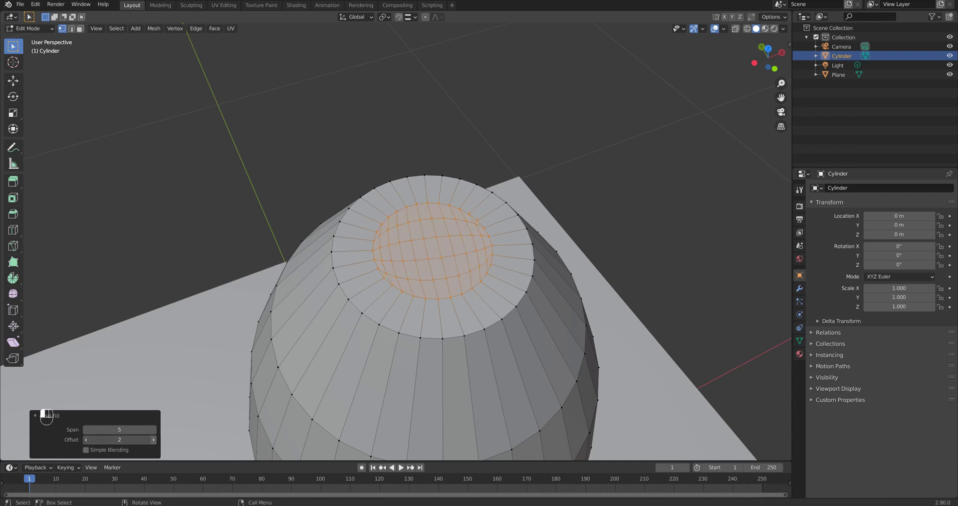
pyautogui.press('KP_7')
# Step: Shade the cylinder smooth and add a Subdivision modifier with viewport and render levels of 3
pyautogui.press('Tab')
pyautogui.rightClick(353, 214)
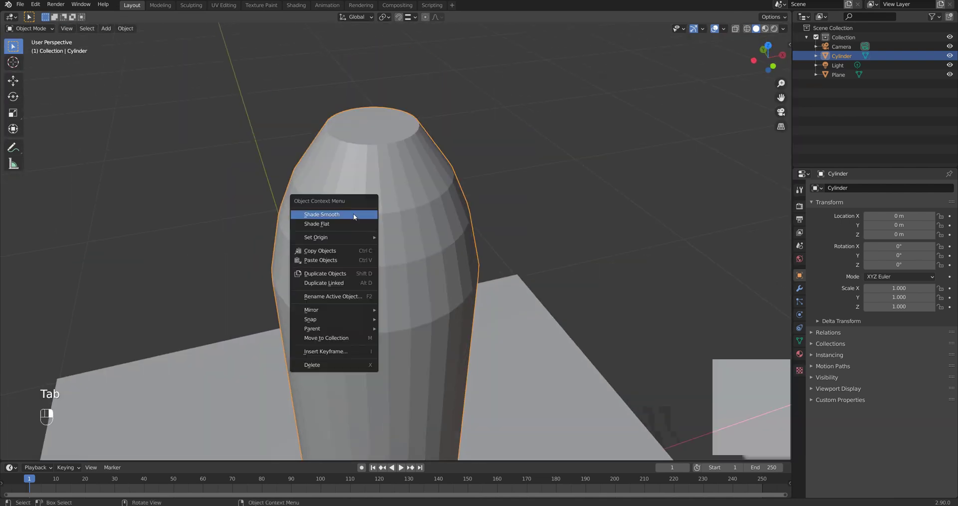
pyautogui.click(353, 213)
pyautogui.scroll(-2, 399, 208)
pyautogui.hotkey('ctrl', '3')
pyautogui.click(799, 288)
pyautogui.click(937, 238)
# Step: Add a loop cut around the cylinder's lowest section and slide it close to the bottom edge
pyautogui.press('Tab')
pyautogui.moveTo(416, 348); pyautogui.dragTo(395, 279, button='middle')
pyautogui.hotkey('ctrl', 'r')
pyautogui.click(394, 279)
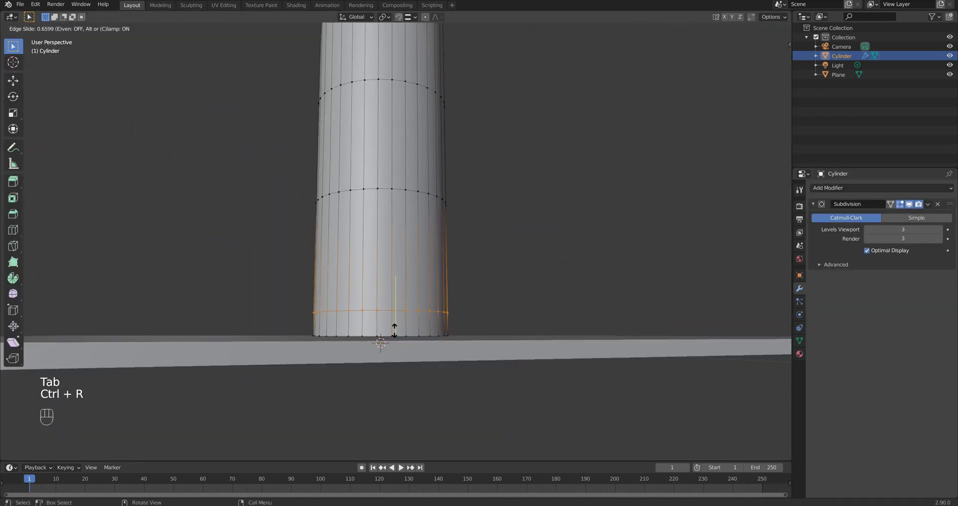
pyautogui.click(395, 348)
pyautogui.press('Tab')
# Step: Isolate the cylinder and extrude its bottom rim inward twice, leaving a small central opening
pyautogui.press('KP_Divide')
pyautogui.press('Tab')
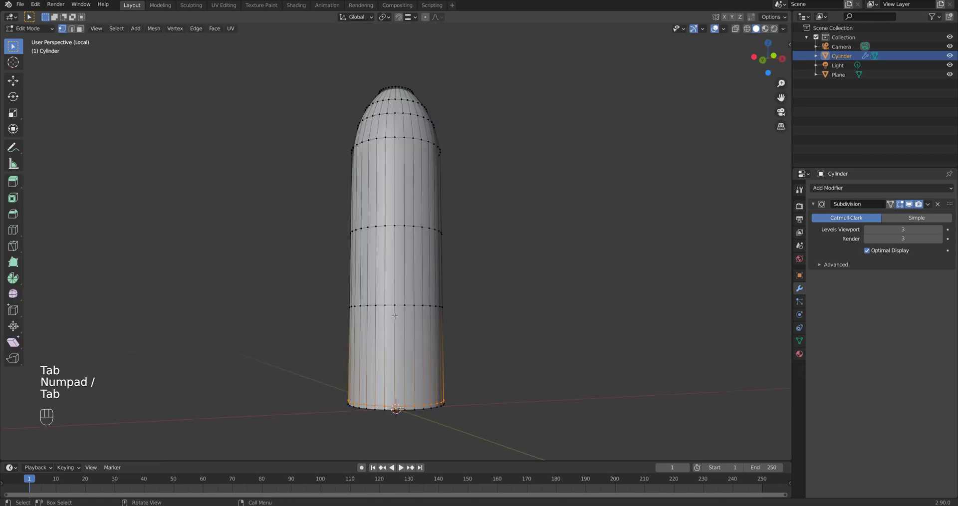
pyautogui.scroll(3, 395, 316)
pyautogui.moveTo(394, 260); pyautogui.dragTo(414, 195, button='middle')
pyautogui.keyDown('alt'); pyautogui.click(415, 194); pyautogui.keyUp('alt')
pyautogui.press('e')
pyautogui.press('s')
pyautogui.rightClick(413, 189)
pyautogui.press('e')
pyautogui.press('s')
pyautogui.click(413, 207)
pyautogui.press('s')
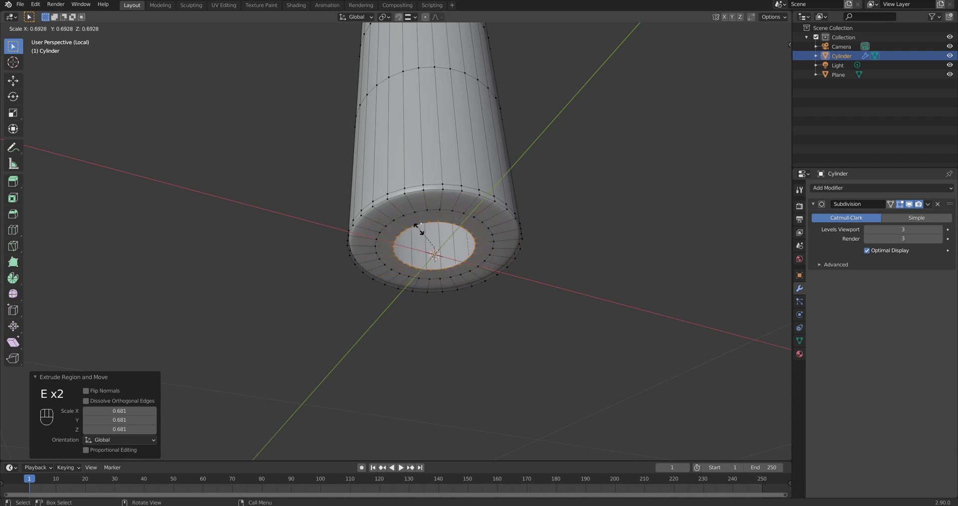
pyautogui.click(421, 241)
# Step: Close the cylinder's bottom opening with a Grid Fill using span 8 and offset 0
pyautogui.hotkey('ctrl', 'f')
pyautogui.click(421, 240)
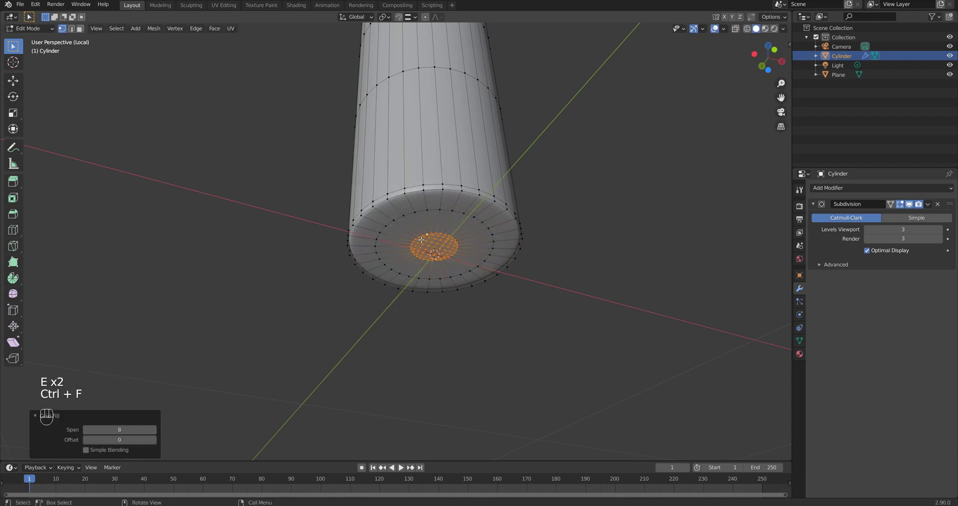
pyautogui.moveTo(463, 267); pyautogui.dragTo(471, 272, button='middle')
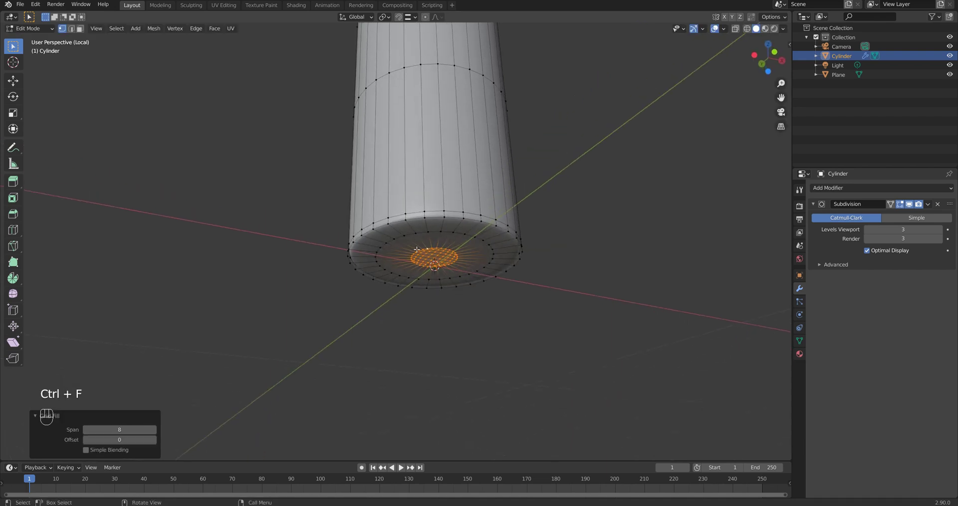
pyautogui.press('Tab')
# Step: Add a loop cut on the underside's outermost ring and slide it toward the outer edge
pyautogui.press('Tab')
pyautogui.hotkey('ctrl', 'r')
pyautogui.click(394, 225)
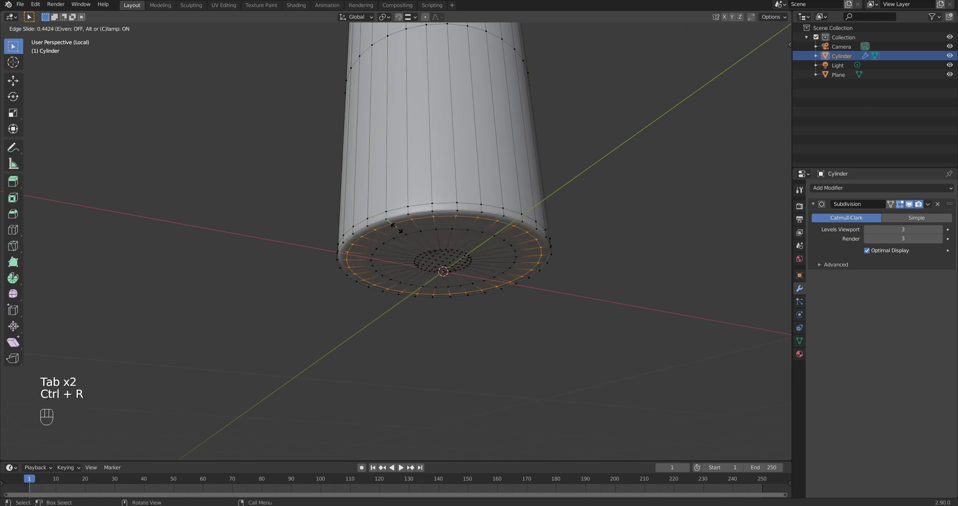
pyautogui.click(397, 228)
# Step: Turn on the Subdivision modifier's on-cage display and bevel the bottom edge loop about 0.003 m with extra segments
pyautogui.keyDown('alt'); pyautogui.click(401, 217); pyautogui.keyUp('alt')
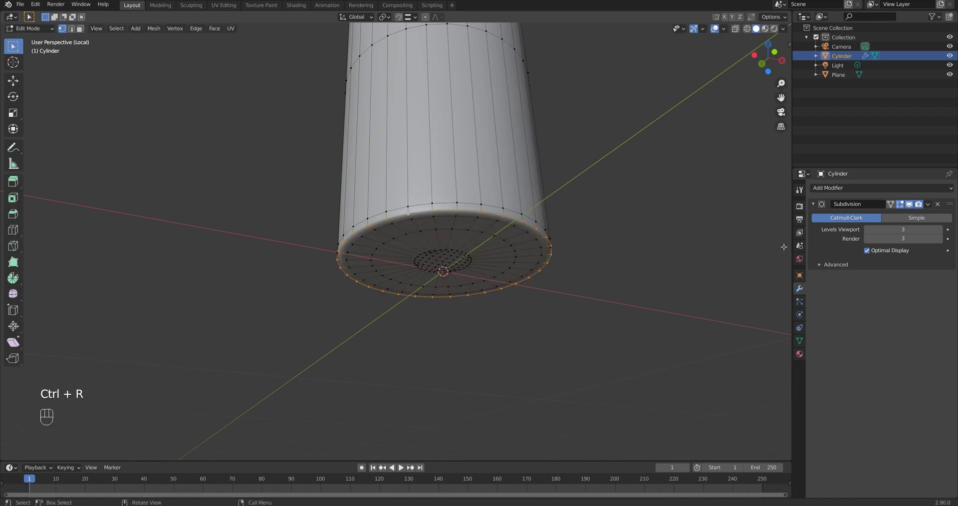
pyautogui.click(890, 204)
pyautogui.scroll(5, 427, 220)
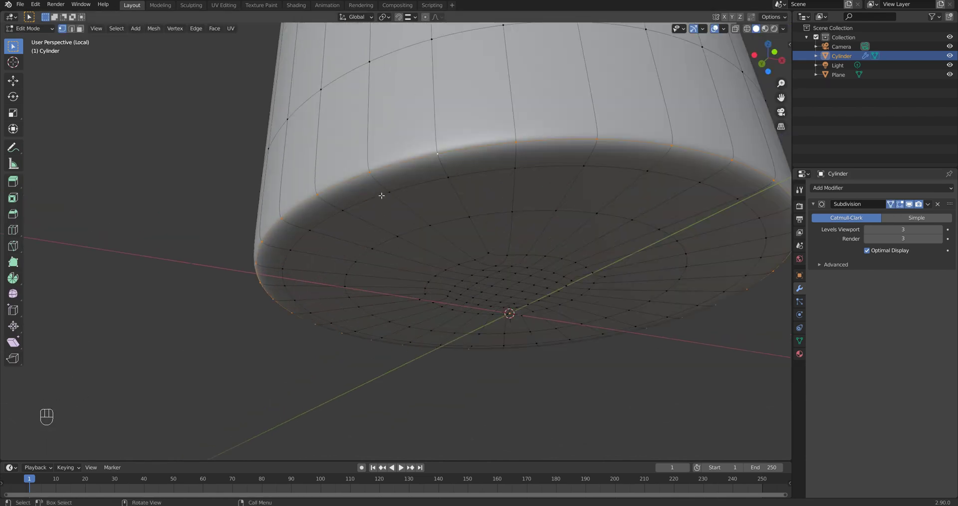
pyautogui.hotkey('ctrl', 'b')
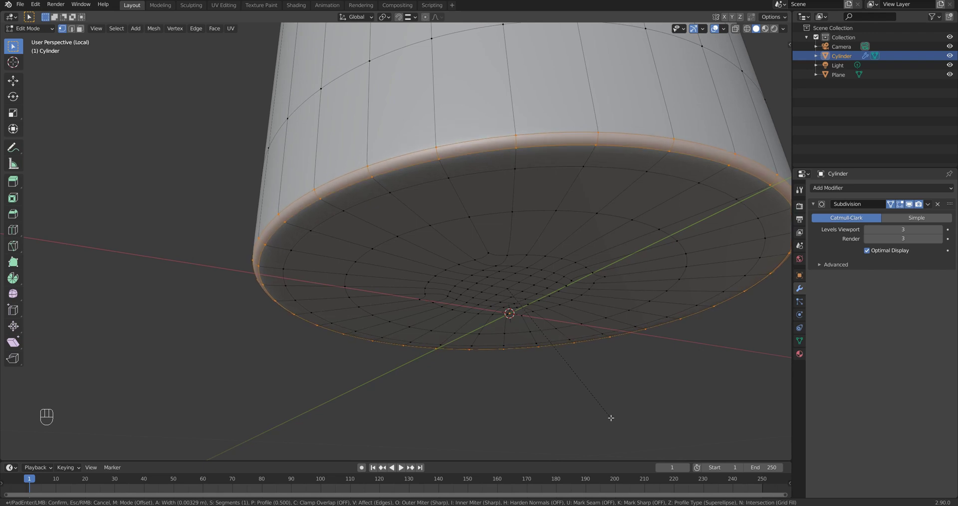
pyautogui.click(611, 417)
pyautogui.click(154, 321)
pyautogui.click(153, 320)
pyautogui.scroll(-3, 471, 301)
pyautogui.press('Tab')
# Step: Leave the isolated view, reopen the cylinder's mesh for editing at the tip, and turn off the Subdivision modifier's on-cage display
pyautogui.moveTo(551, 363); pyautogui.dragTo(432, 232, button='middle')
pyautogui.press('KP_1')
pyautogui.press('KP_Divide')
pyautogui.moveTo(402, 271); pyautogui.dragTo(389, 350, button='middle')
pyautogui.scroll(1, 384, 156)
pyautogui.keyDown('shift'); pyautogui.moveTo(384, 156); pyautogui.dragTo(385, 379, button='middle'); pyautogui.keyUp('shift')
pyautogui.press('Tab')
pyautogui.scroll(4, 384, 299)
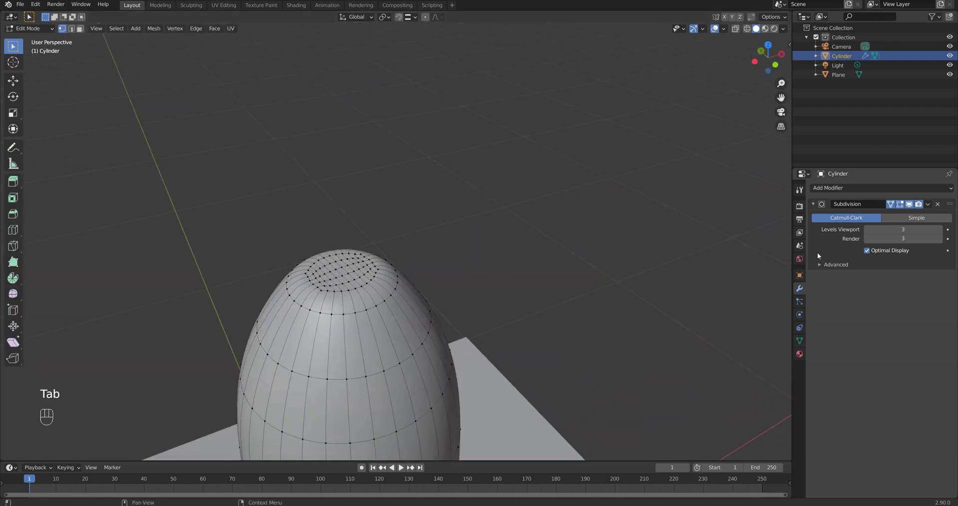
pyautogui.click(890, 204)
pyautogui.scroll(2, 313, 310)
pyautogui.moveTo(316, 317); pyautogui.dragTo(314, 259, button='middle')
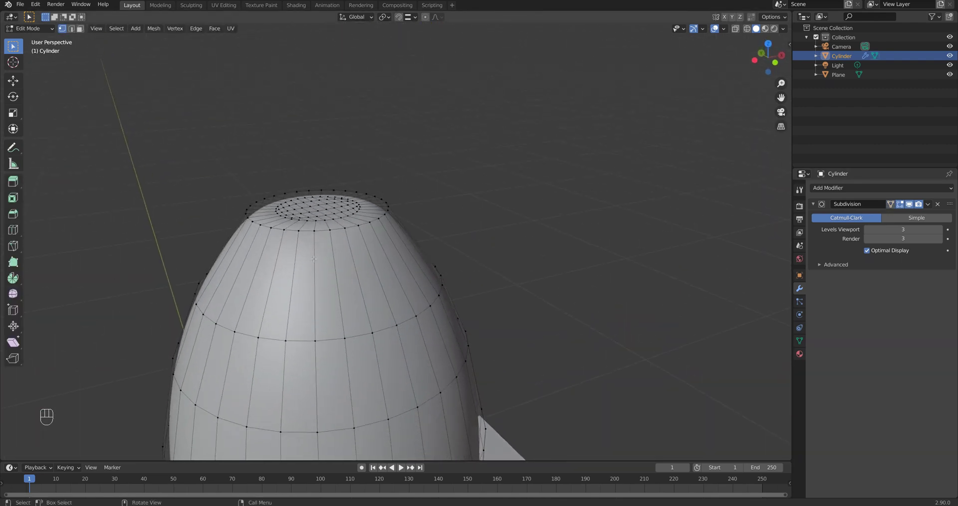
# Step: Duplicate the edge loop around the tip's flat top in place and separate the copy into its own object
pyautogui.keyDown('alt'); pyautogui.click(309, 232); pyautogui.keyUp('alt')
pyautogui.hotkey('shift', 'd')
pyautogui.rightClick(304, 258)
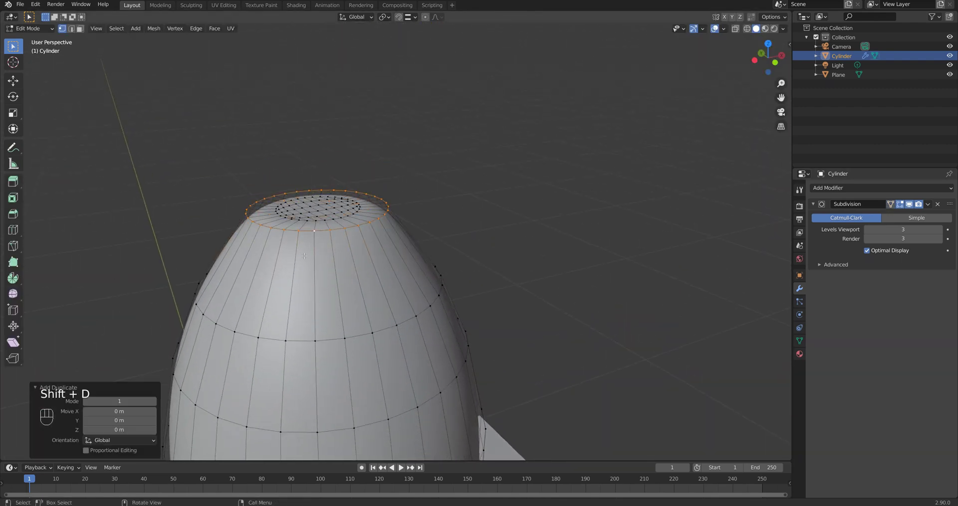
pyautogui.press('p')
pyautogui.click(304, 258)
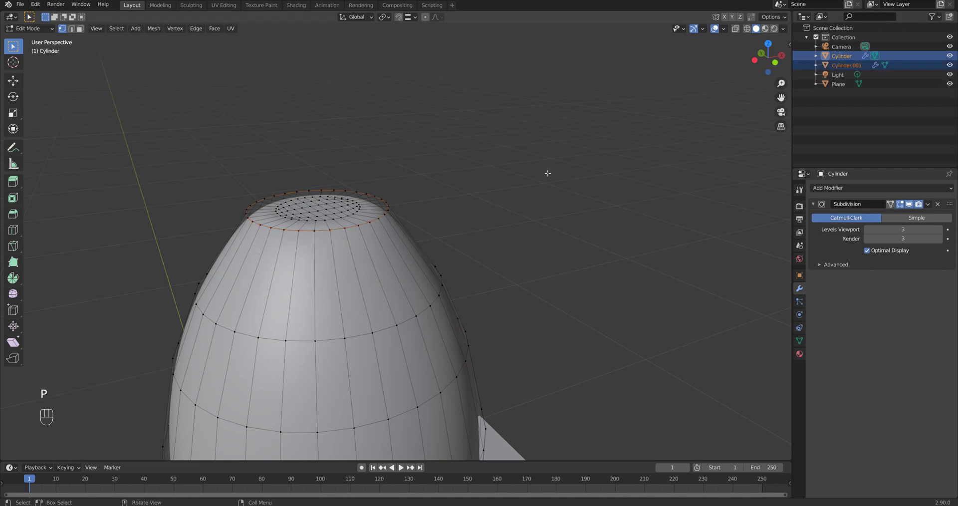
pyautogui.press('Tab')
# Step: Extrude the separated ring's edge loop upward by about 0.01 m
pyautogui.click(828, 65)
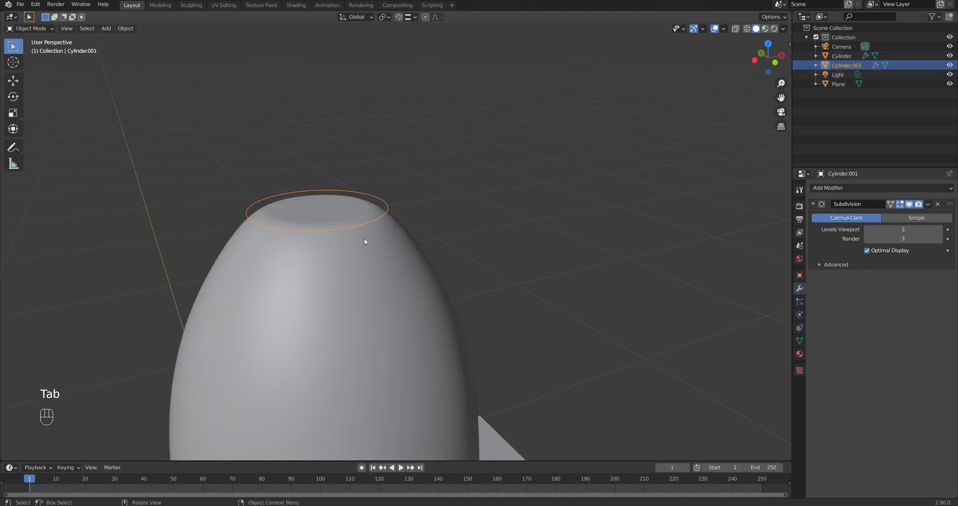
pyautogui.press('Tab')
pyautogui.moveTo(338, 250); pyautogui.dragTo(320, 241, button='middle')
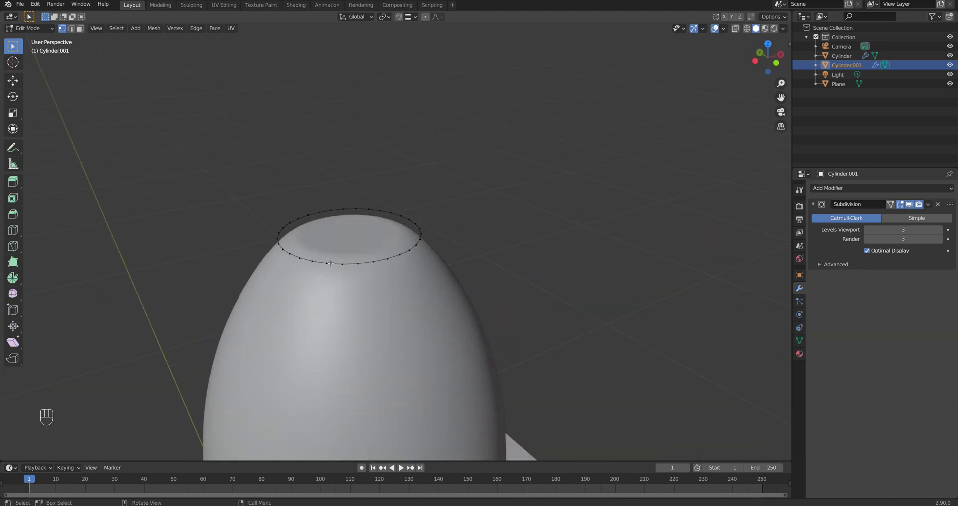
pyautogui.keyDown('alt'); pyautogui.click(330, 263); pyautogui.keyUp('alt')
pyautogui.press('e')
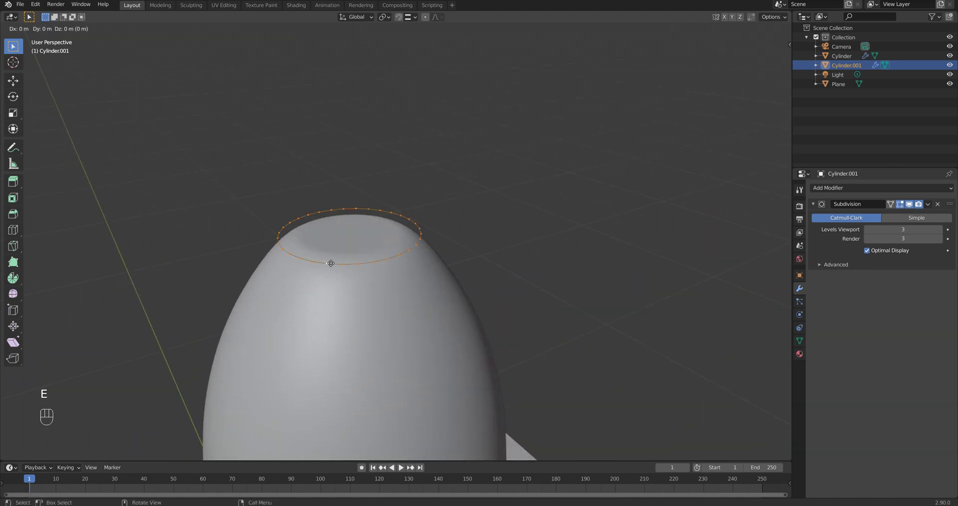
pyautogui.click(331, 254)
# Step: Extrude the ring's upper edge loop and scale it outward to form the underside of the bottle cap
pyautogui.press('KP_1')
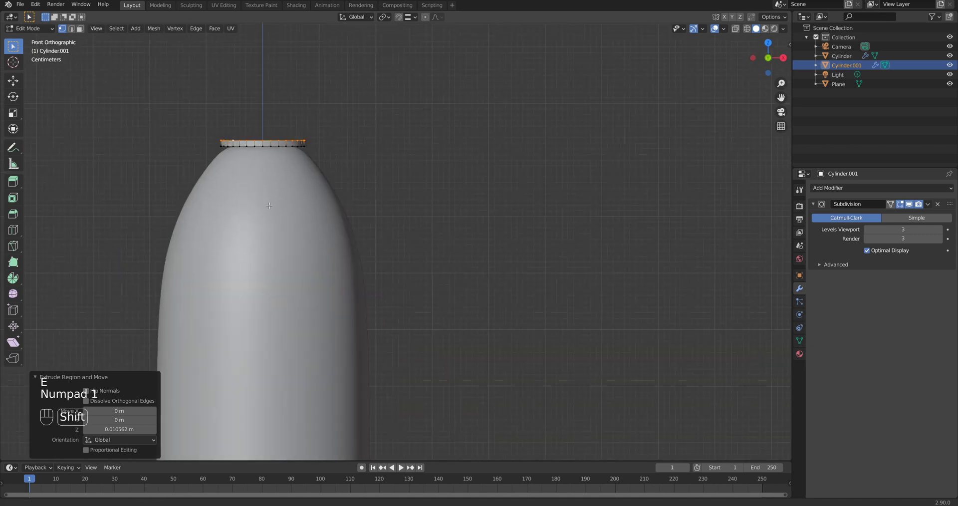
pyautogui.keyDown('shift'); pyautogui.moveTo(264, 152); pyautogui.dragTo(349, 199, button='middle'); pyautogui.keyUp('shift')
pyautogui.scroll(4, 349, 200)
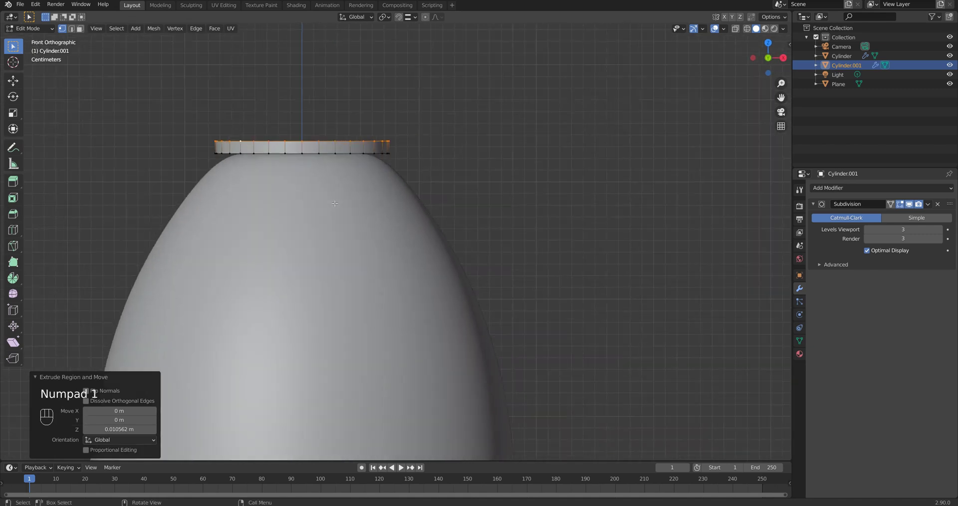
pyautogui.press('e')
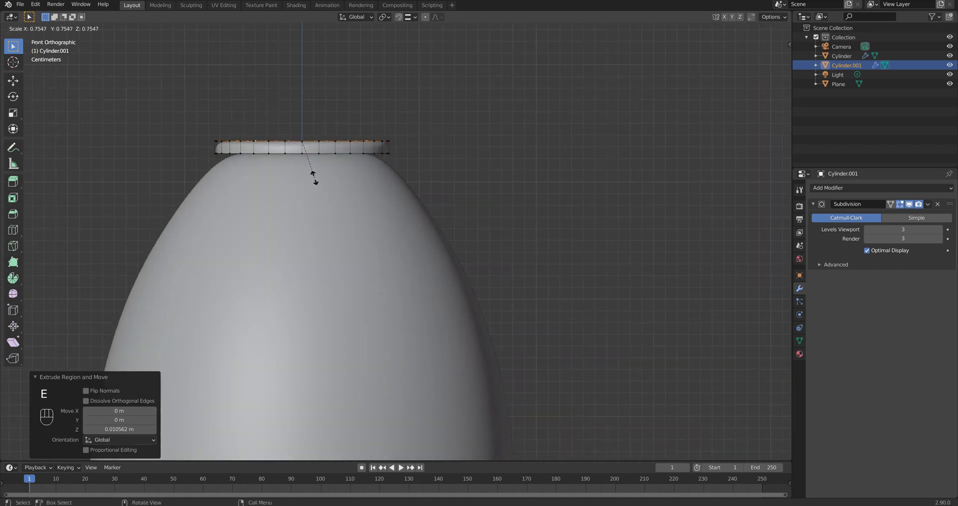
pyautogui.press('s')
pyautogui.click(343, 219)
# Step: Extrude the widened edge loop upward in two sections to form the cap's side wall
pyautogui.press('e')
pyautogui.click(341, 155)
pyautogui.keyDown('shift'); pyautogui.moveTo(309, 158); pyautogui.dragTo(352, 226, button='middle'); pyautogui.keyUp('shift')
pyautogui.press('e')
pyautogui.click(352, 150)
pyautogui.moveTo(353, 150); pyautogui.dragTo(401, 243, button='middle')
pyautogui.scroll(-2, 401, 242)
# Step: Close the cap's top by extruding its rim inward twice and merging the innermost loop at the center
pyautogui.press('e')
pyautogui.press('s')
pyautogui.click(399, 213)
pyautogui.press('e')
pyautogui.press('s')
pyautogui.click(369, 165)
pyautogui.moveTo(369, 165); pyautogui.dragTo(375, 192, button='middle')
pyautogui.press('m')
pyautogui.click(371, 214)
# Step: Add two supporting edge loops next to the cap's upper rim to sharpen it
pyautogui.scroll(-1, 371, 214)
pyautogui.hotkey('ctrl', 'r')
pyautogui.click(374, 295)
pyautogui.click(375, 295)
pyautogui.hotkey('ctrl', 'r')
pyautogui.click(378, 308)
pyautogui.click(377, 309)
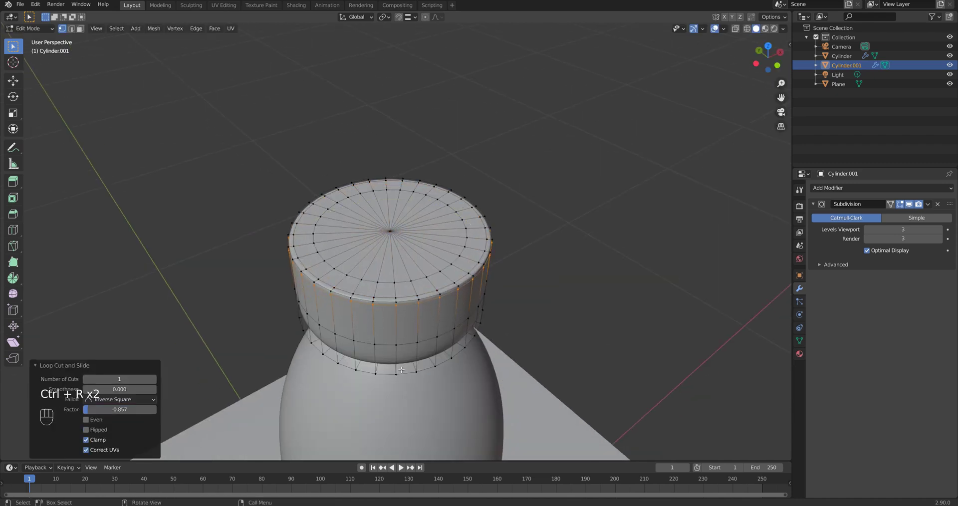
# Step: Add two supporting edge loops at the cap's lower rim, one on the side wall and one on the underside
pyautogui.moveTo(377, 310); pyautogui.dragTo(356, 242, button='middle')
pyautogui.hotkey('ctrl', 'r')
pyautogui.click(346, 217)
pyautogui.click(352, 235)
pyautogui.hotkey('ctrl', 'r')
pyautogui.click(341, 132)
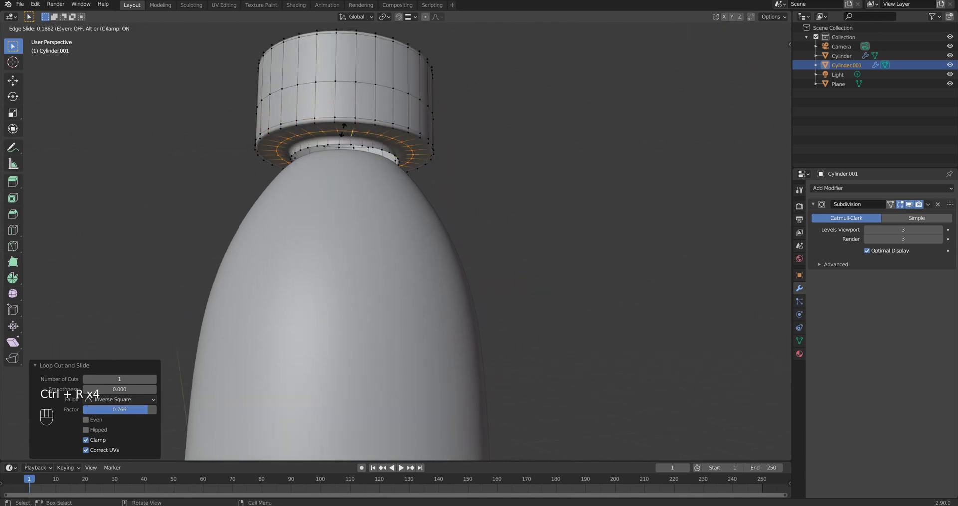
pyautogui.click(340, 126)
# Step: Leave mesh editing, shade the cap smooth and set its subdivision level to 3
pyautogui.press('Tab')
pyautogui.rightClick(358, 107)
pyautogui.click(358, 106)
pyautogui.moveTo(402, 164); pyautogui.dragTo(407, 217, button='middle')
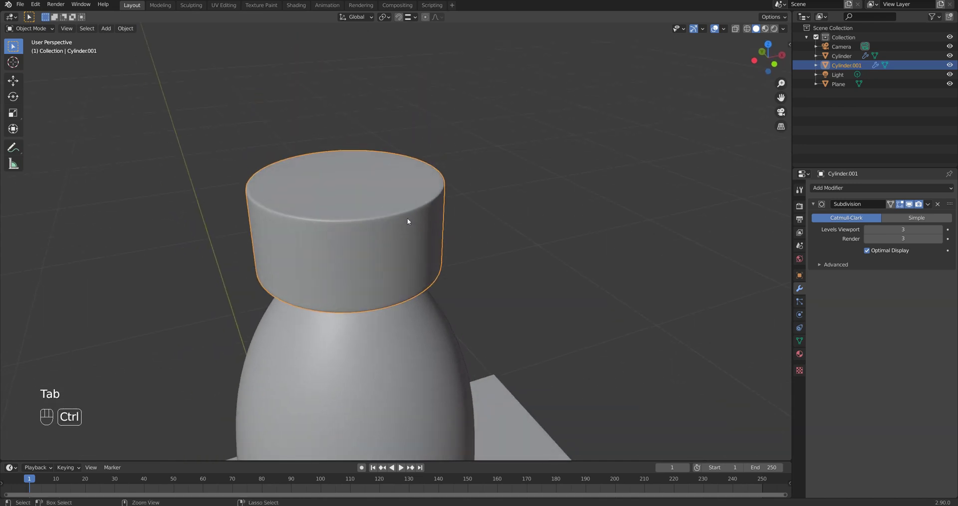
pyautogui.hotkey('ctrl', '3')
# Step: Open the bottle body's mesh for editing and scale the edge loop around its flat top outward by about 1.74
pyautogui.moveTo(519, 263); pyautogui.dragTo(379, 224, button='middle')
pyautogui.press('Tab')
pyautogui.press('KP_1')
pyautogui.press('Tab')
pyautogui.click(393, 236)
pyautogui.press('Tab')
pyautogui.keyDown('alt'); pyautogui.click(378, 224); pyautogui.keyUp('alt')
pyautogui.click(445, 224)
pyautogui.keyDown('alt'); pyautogui.click(372, 215); pyautogui.keyUp('alt')
pyautogui.press('KP_1')
pyautogui.scroll(6, 462, 235)
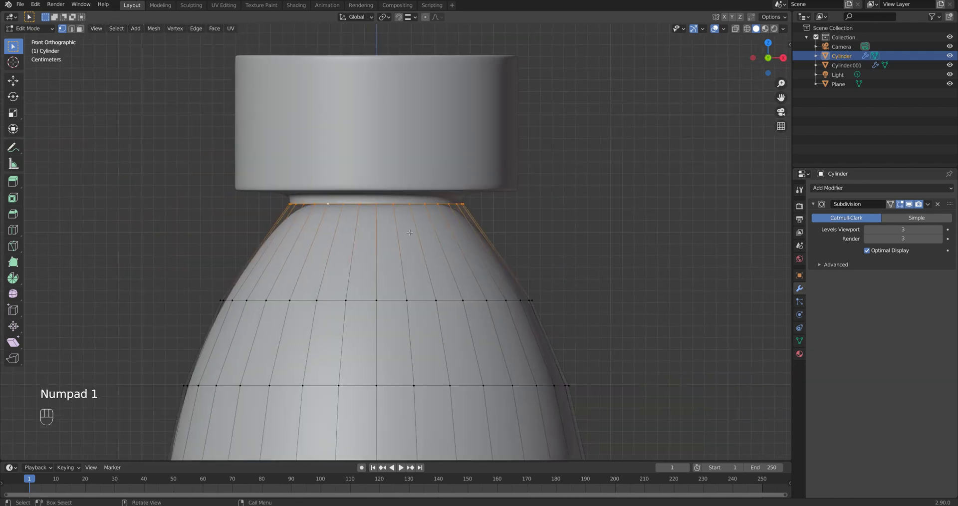
pyautogui.press('s')
pyautogui.click(444, 231)
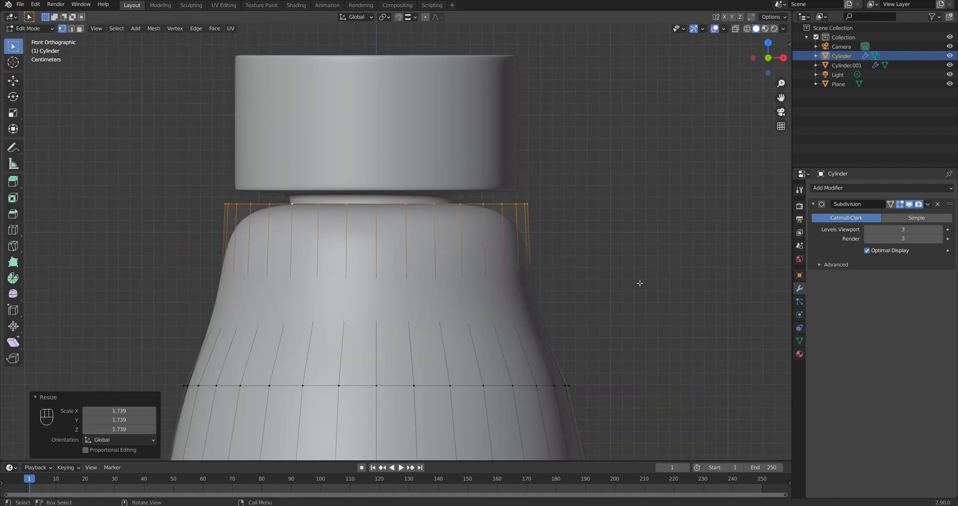
# Step: Scale the body's second edge loop from the top outward by about 1.09 and raise the top loop slightly
pyautogui.keyDown('alt'); pyautogui.click(400, 298); pyautogui.keyUp('alt')
pyautogui.press('s')
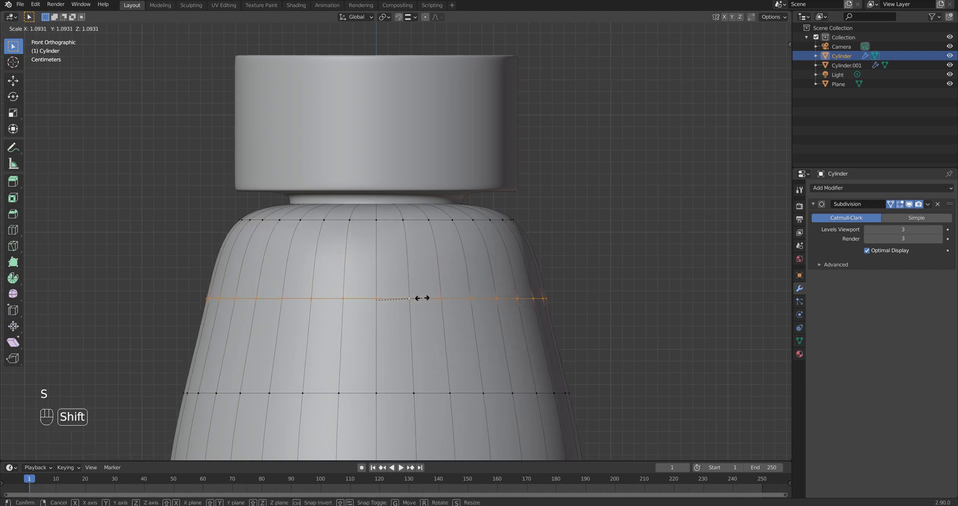
pyautogui.click(421, 298)
pyautogui.keyDown('alt'); pyautogui.click(364, 222); pyautogui.keyUp('alt')
pyautogui.press('g')
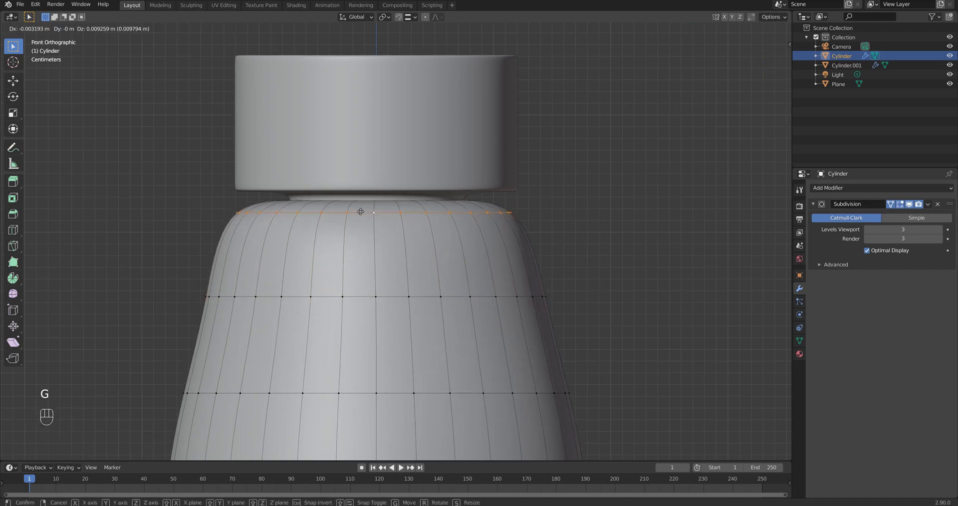
pyautogui.click(361, 205)
# Step: Add a supporting edge loop near the body's upper shoulder edge, undoing the first loop cut attempt
pyautogui.hotkey('ctrl', 'r')
pyautogui.hotkey('ctrl', 'z')
pyautogui.moveTo(355, 250); pyautogui.dragTo(361, 257, button='middle')
pyautogui.hotkey('ctrl', 'r')
pyautogui.click(361, 256)
pyautogui.click(300, 240)
pyautogui.press('Tab')
# Step: Isolate the bottle body to examine its top surface with and without the mesh cage, and restore the full scene
pyautogui.press('KP_Divide')
pyautogui.moveTo(390, 290); pyautogui.dragTo(386, 335, button='middle')
pyautogui.press('Tab')
pyautogui.keyDown('shift'); pyautogui.moveTo(386, 150); pyautogui.dragTo(379, 223, button='middle'); pyautogui.keyUp('shift')
pyautogui.scroll(5, 379, 223)
pyautogui.press('Tab')
pyautogui.press('Tab')
pyautogui.press('Tab')
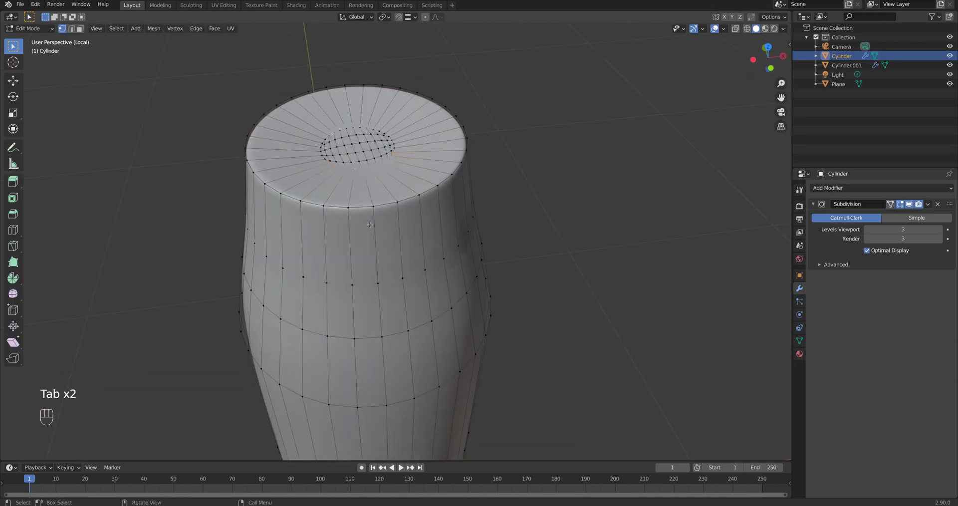
pyautogui.press('KP_Divide')
# Step: Select all of the body's top vertices in wireframe, scale them slightly inward and lower them along Z
pyautogui.press('KP_1')
pyautogui.press('Tab')
pyautogui.hotkey('shift', 'z')
pyautogui.moveTo(262, 185); pyautogui.dragTo(562, 250)
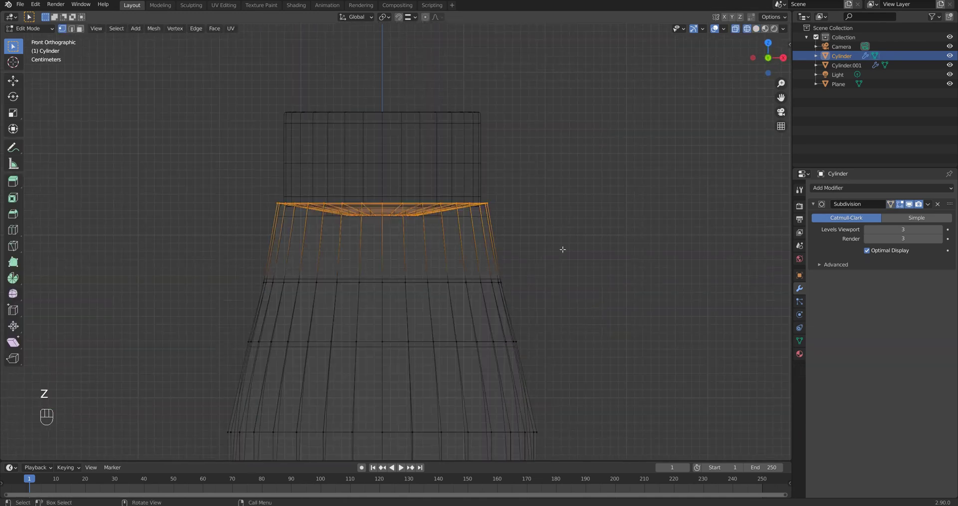
pyautogui.press('s')
pyautogui.click(550, 250)
pyautogui.press('g')
pyautogui.press('z')
pyautogui.click(526, 266)
pyautogui.hotkey('shift', 'z')
pyautogui.press('Tab')
# Step: Lower the cap along the Z axis so it sits closer to the bottle's shoulder
pyautogui.scroll(2, 527, 266)
pyautogui.click(356, 172)
pyautogui.press('g')
pyautogui.press('z')
pyautogui.click(363, 185)
# Step: Bevel the edge loop around the cap's upper rim
pyautogui.moveTo(379, 247); pyautogui.dragTo(396, 337, button='middle')
pyautogui.press('Tab')
pyautogui.keyDown('alt'); pyautogui.click(454, 299); pyautogui.keyUp('alt')
pyautogui.hotkey('ctrl', 'b')
pyautogui.click(430, 348)
pyautogui.press('Tab')
# Step: Examine the bottle's surface shading with a glossy red MatCap and restore the Studio viewport lighting
pyautogui.scroll(-6, 430, 349)
pyautogui.click(782, 29)
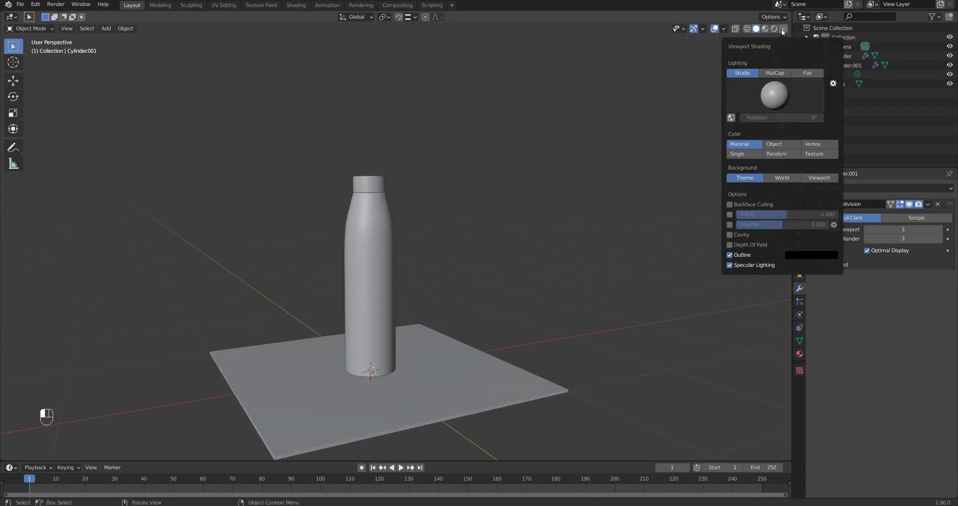
pyautogui.click(774, 73)
pyautogui.click(774, 95)
pyautogui.click(779, 156)
pyautogui.scroll(4, 361, 279)
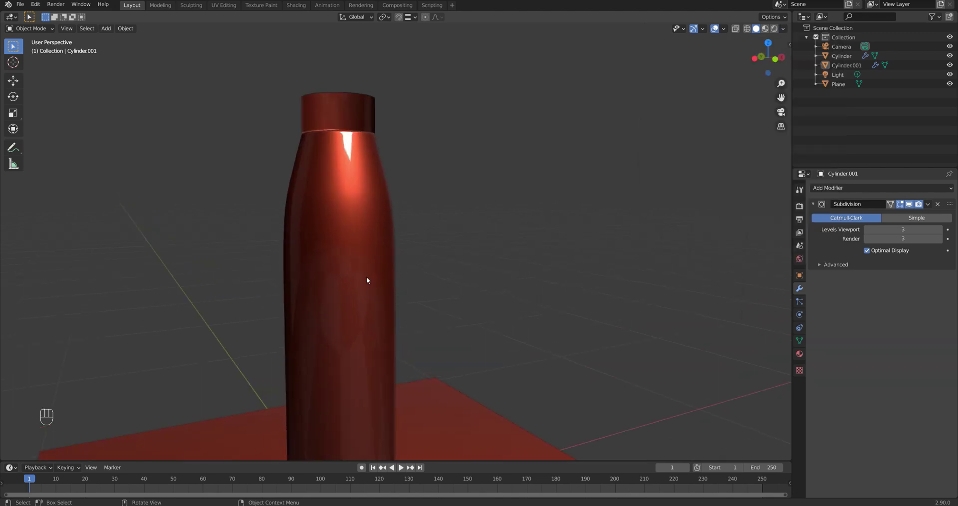
pyautogui.moveTo(361, 279)
pyautogui.mouseDown(button='middle')
pyautogui.moveTo(343, 276)
pyautogui.moveTo(348, 314)
pyautogui.moveTo(446, 351)
pyautogui.moveTo(477, 195)
pyautogui.moveTo(465, 362)
pyautogui.moveTo(489, 286)
pyautogui.moveTo(524, 315)
pyautogui.moveTo(393, 313)
pyautogui.moveTo(274, 337)
pyautogui.moveTo(318, 336)
pyautogui.mouseUp(button='middle')
pyautogui.press('KP_1')
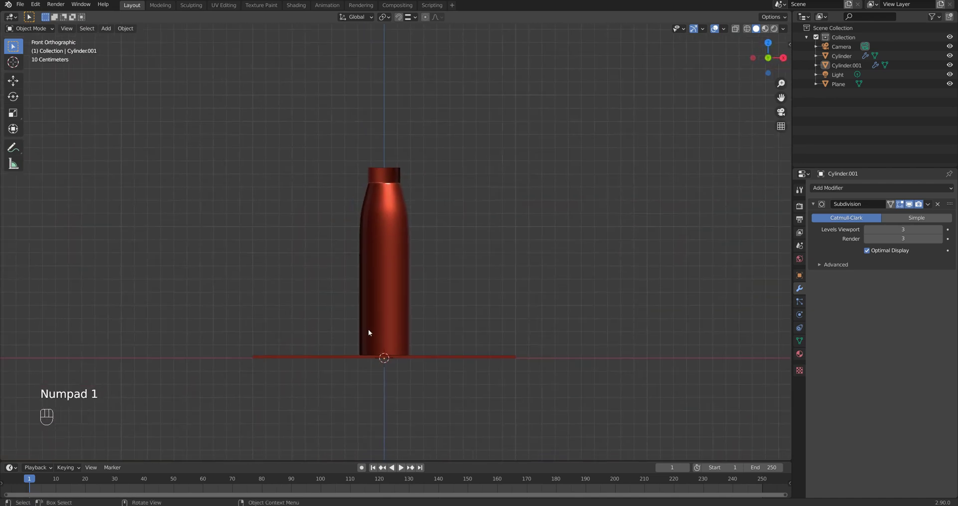
pyautogui.click(783, 28)
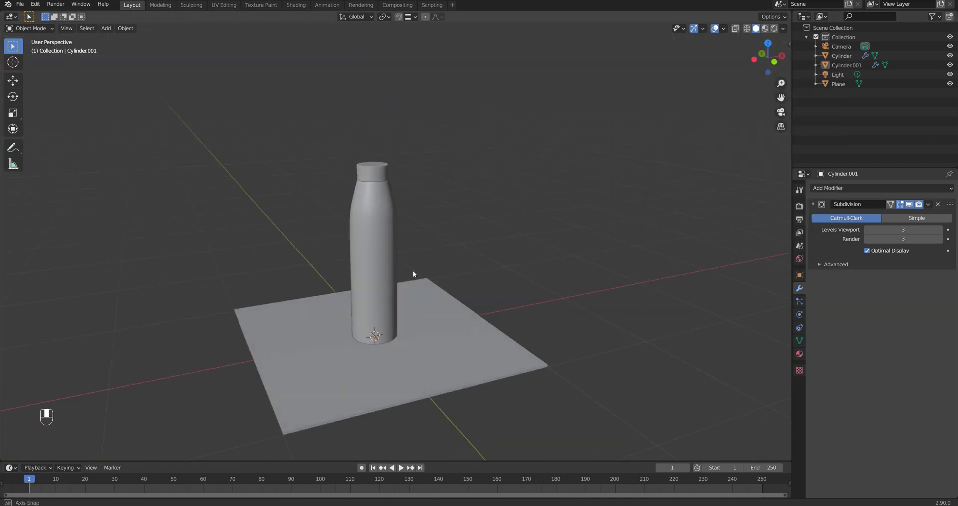
# Step: Show the Face Orientation overlay and recalculate all of the cap's face normals to the outside
pyautogui.moveTo(413, 273); pyautogui.dragTo(528, 313, button='middle')
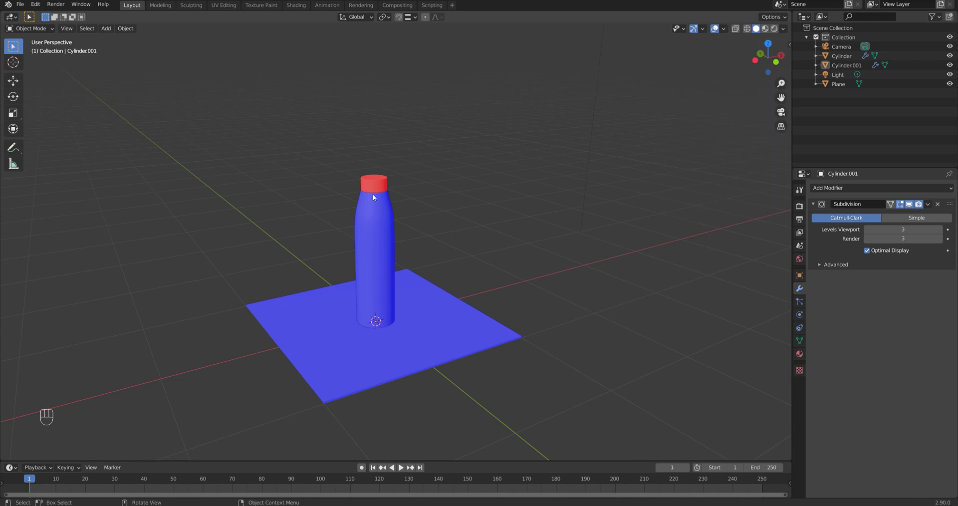
pyautogui.scroll(5, 371, 190)
pyautogui.keyDown('shift'); pyautogui.moveTo(368, 184); pyautogui.dragTo(379, 300, button='middle'); pyautogui.keyUp('shift')
pyautogui.scroll(3, 369, 287)
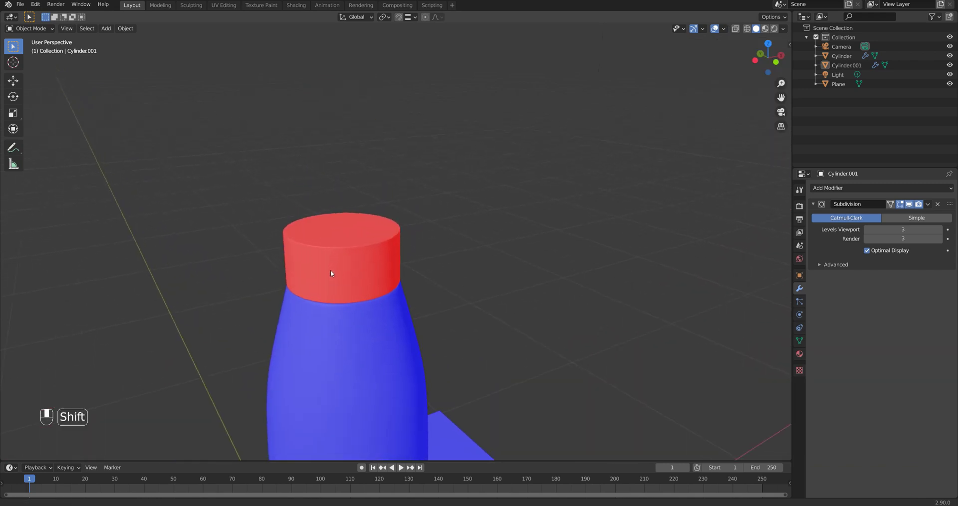
pyautogui.keyDown('shift'); pyautogui.moveTo(341, 265); pyautogui.dragTo(420, 223, button='middle'); pyautogui.keyUp('shift')
pyautogui.click(421, 223)
pyautogui.press('Tab')
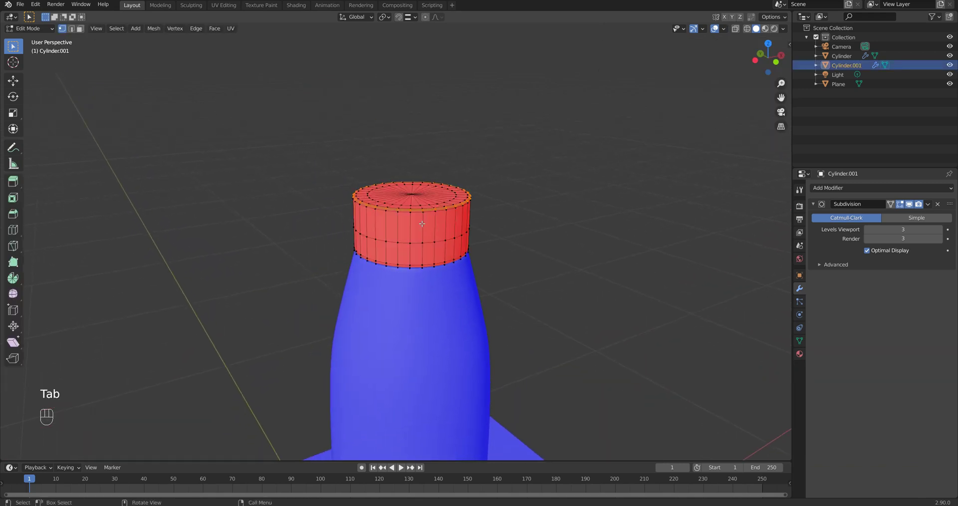
pyautogui.press('a')
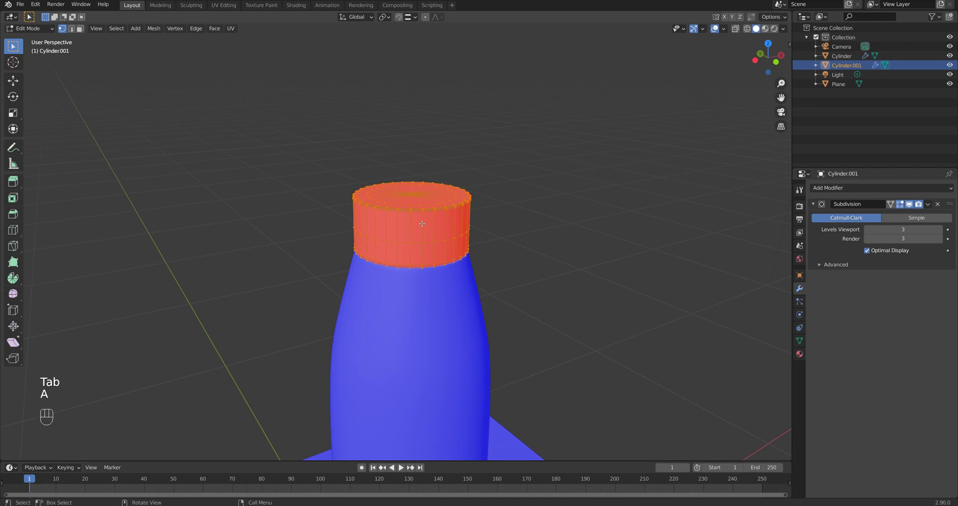
pyautogui.hotkey('alt', 'n')
pyautogui.click(419, 233)
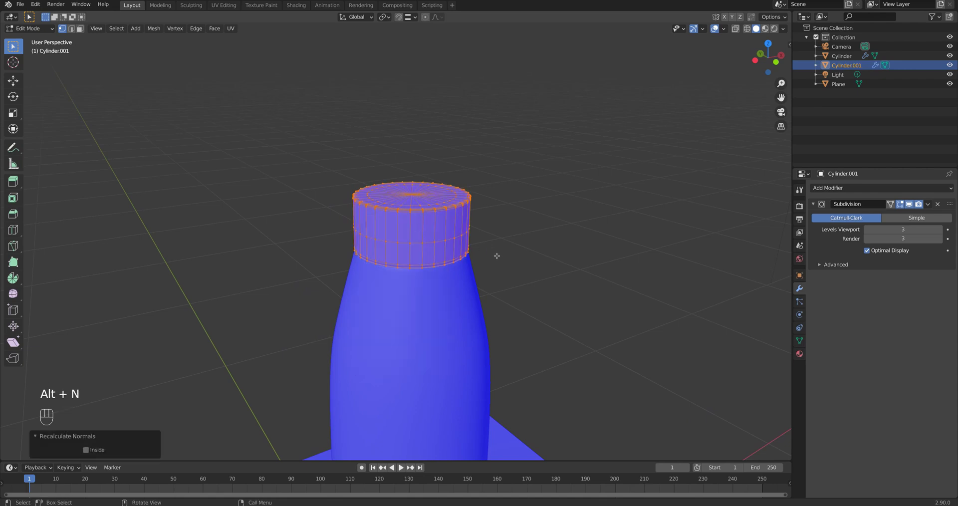
pyautogui.press('Tab')
# Step: Turn off the Face Orientation overlay for the whole scene
pyautogui.scroll(-6, 423, 305)
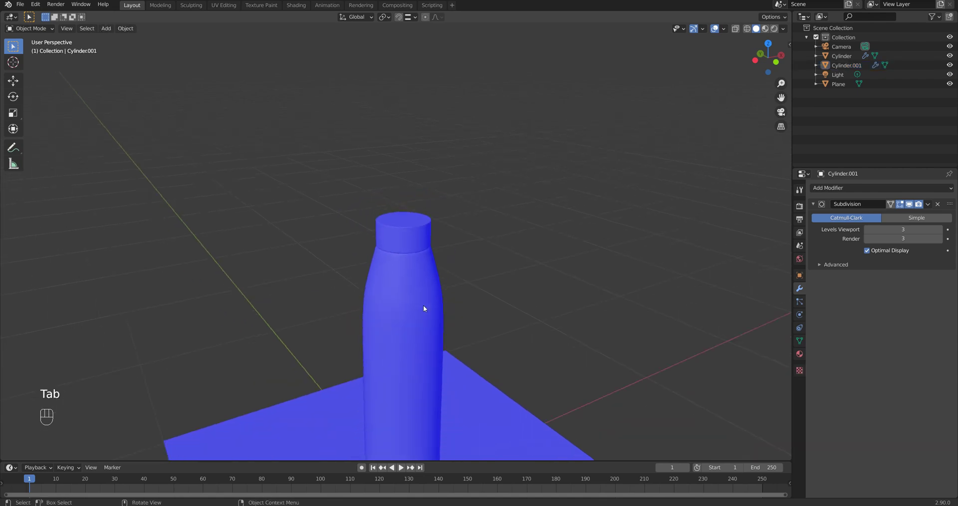
pyautogui.keyDown('shift'); pyautogui.moveTo(444, 345); pyautogui.dragTo(435, 303, button='middle'); pyautogui.keyUp('shift')
pyautogui.click(723, 30)
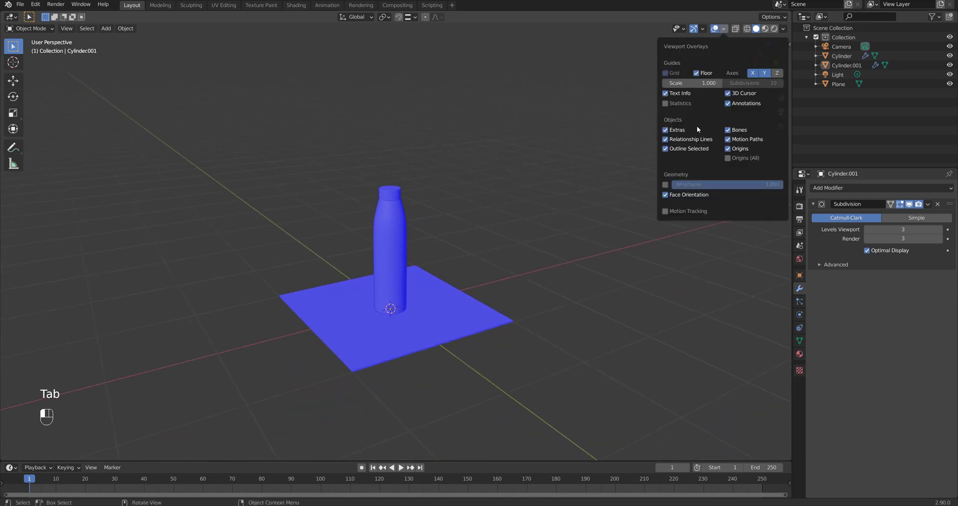
pyautogui.click(665, 195)
# Step: Move the camera in the top view by about -7.33 m in X and 1.34 m in Y, in front of the bottle
pyautogui.moveTo(432, 268); pyautogui.dragTo(412, 344, button='middle')
pyautogui.press('KP_1')
pyautogui.press('KP_7')
pyautogui.scroll(-3, 413, 344)
pyautogui.moveTo(511, 342); pyautogui.dragTo(585, 410)
pyautogui.press('g')
pyautogui.click(416, 365)
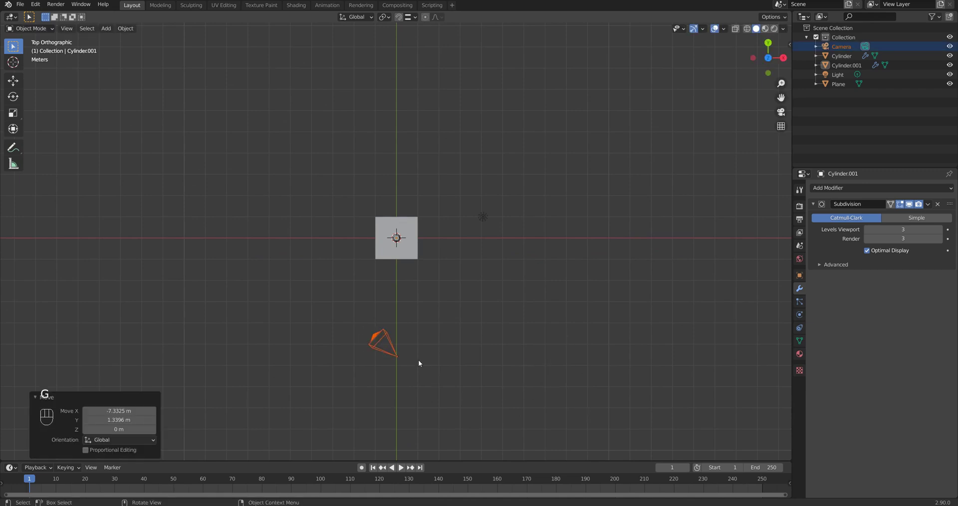
# Step: Lower the camera along the Z axis to a height of about 0.45 m
pyautogui.press('g')
pyautogui.moveTo(416, 365); pyautogui.dragTo(407, 224, button='middle')
pyautogui.middleClick(527, 190)
pyautogui.click(528, 191)
pyautogui.press('g')
pyautogui.middleClick(406, 249)
pyautogui.click(404, 274)
pyautogui.moveTo(404, 274); pyautogui.dragTo(421, 278, button='middle')
pyautogui.scroll(3, 429, 272)
# Step: Set the camera's rotation to 93.1° in X and 0° in Z, and view the bottle through the camera
pyautogui.press('n')
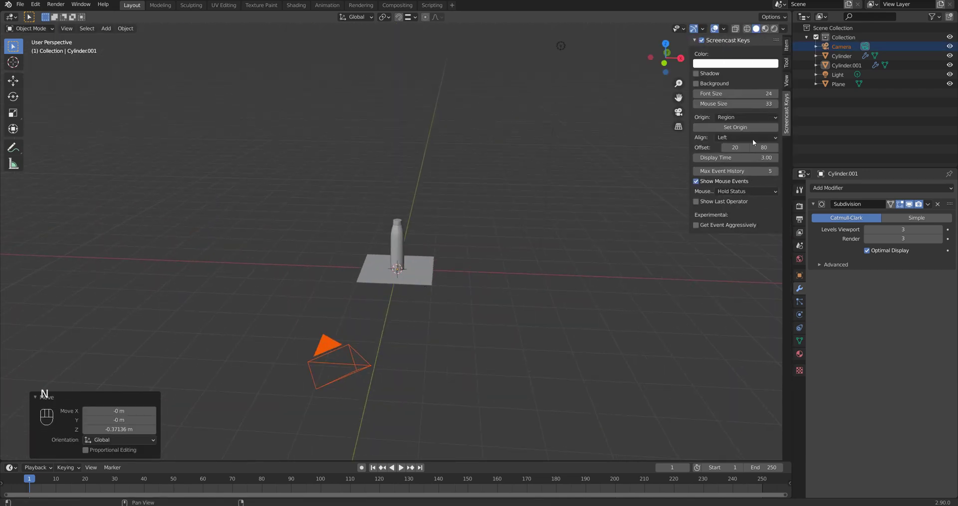
pyautogui.click(785, 45)
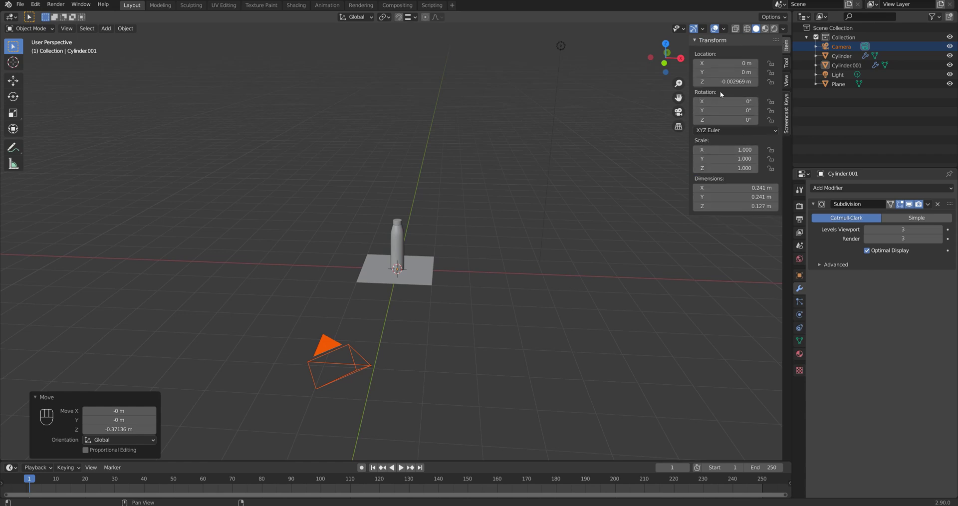
pyautogui.hotkey('ctrl', 'z')
pyautogui.press('Tab')
pyautogui.press('Tab')
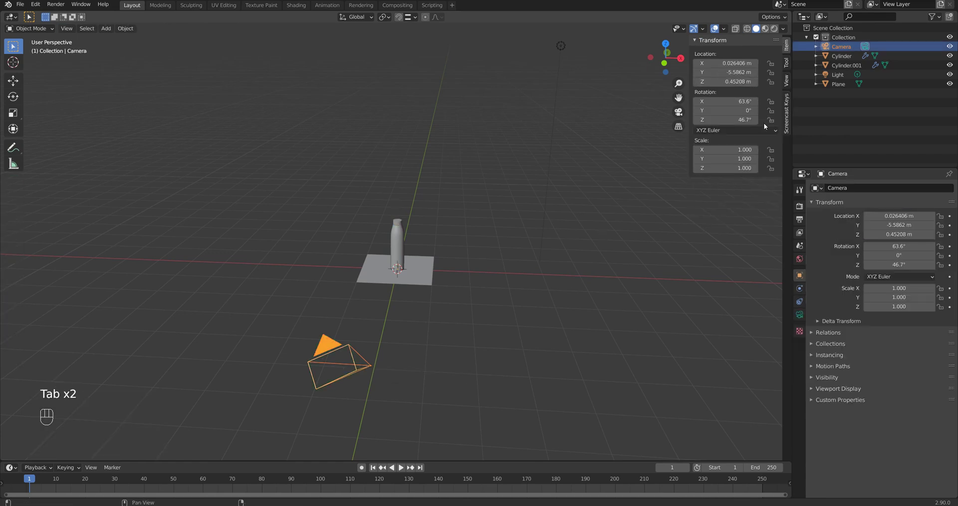
pyautogui.click(716, 120)
pyautogui.write('0')
pyautogui.press('Return')
pyautogui.moveTo(723, 101); pyautogui.dragTo(763, 101)
pyautogui.press('KP_0')
# Step: Set the render output resolution to 1000 px in X and 1500 px in Y
pyautogui.click(799, 205)
pyautogui.click(798, 220)
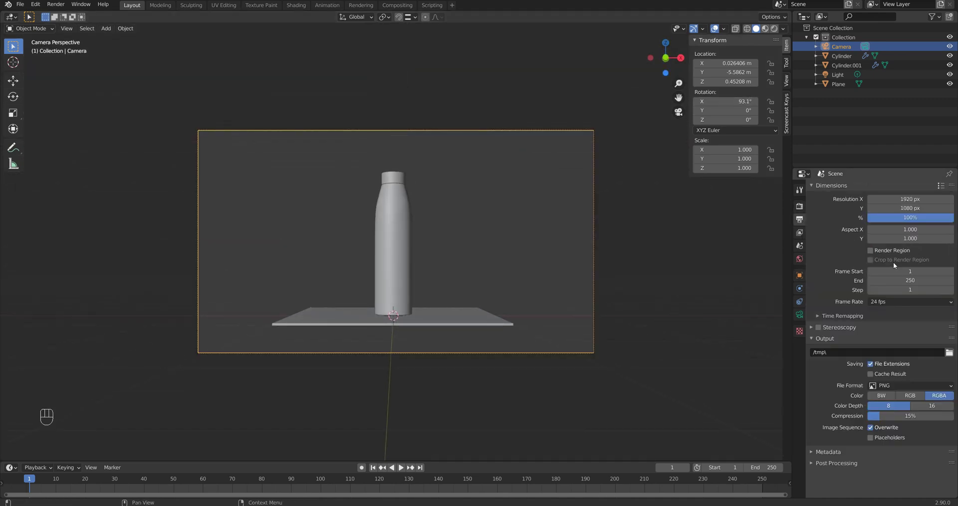
pyautogui.press('Return')
pyautogui.click(908, 208)
pyautogui.write('1000')
pyautogui.press('Return')
pyautogui.click(908, 199)
pyautogui.write('1000')
pyautogui.press('Return')
pyautogui.doubleClick(908, 208)
pyautogui.write('1500')
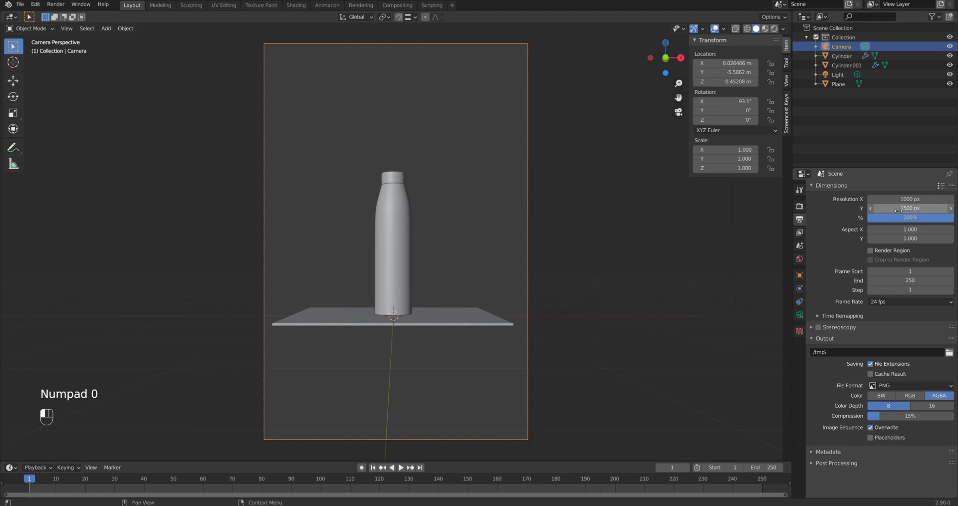
# Step: Switch to the quad view and move the camera about 2.61 m along Y towards the bottle
pyautogui.press('Return')
pyautogui.hotkey('ctrl', 'alt', 'q')
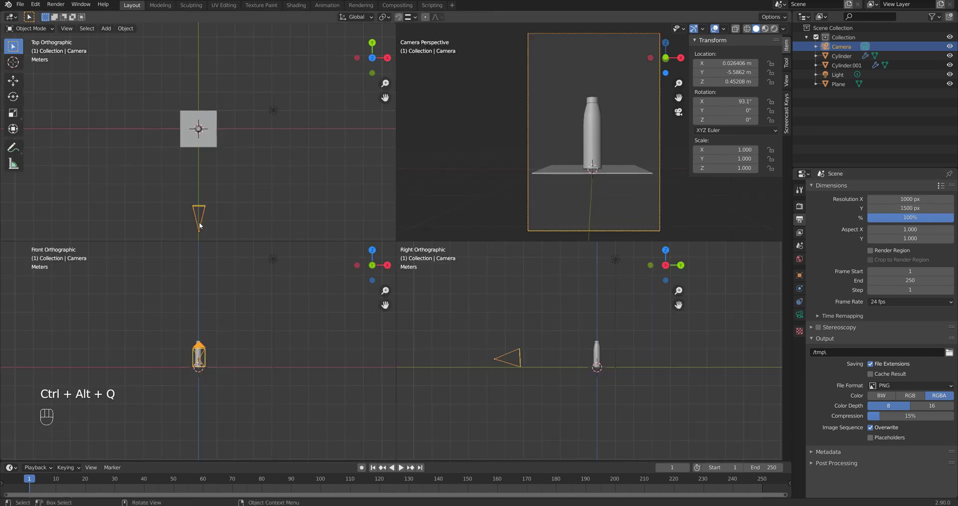
pyautogui.press('g')
pyautogui.click(199, 174)
# Step: Set the camera's focal length to 200 mm and move it about 6 m back along the Y axis
pyautogui.click(799, 314)
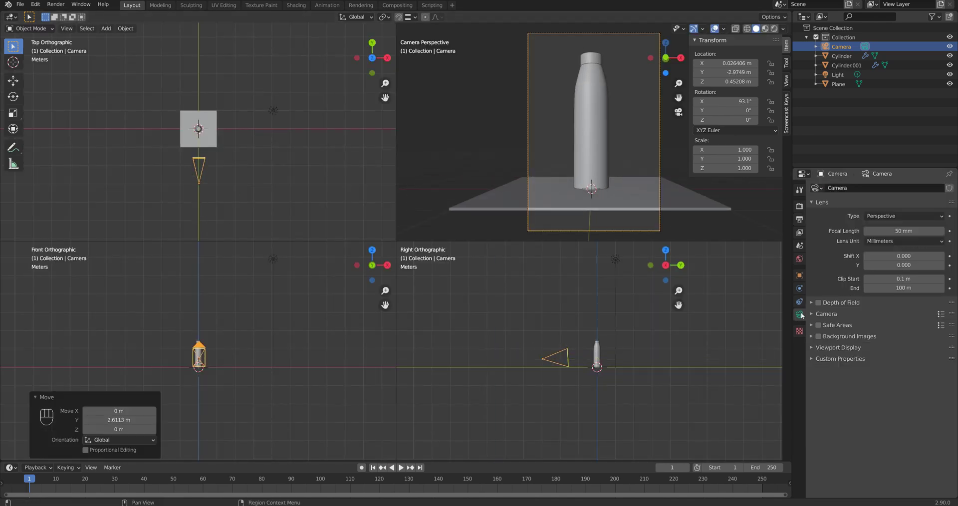
pyautogui.click(895, 231)
pyautogui.write('200')
pyautogui.press('Return')
pyautogui.press('g')
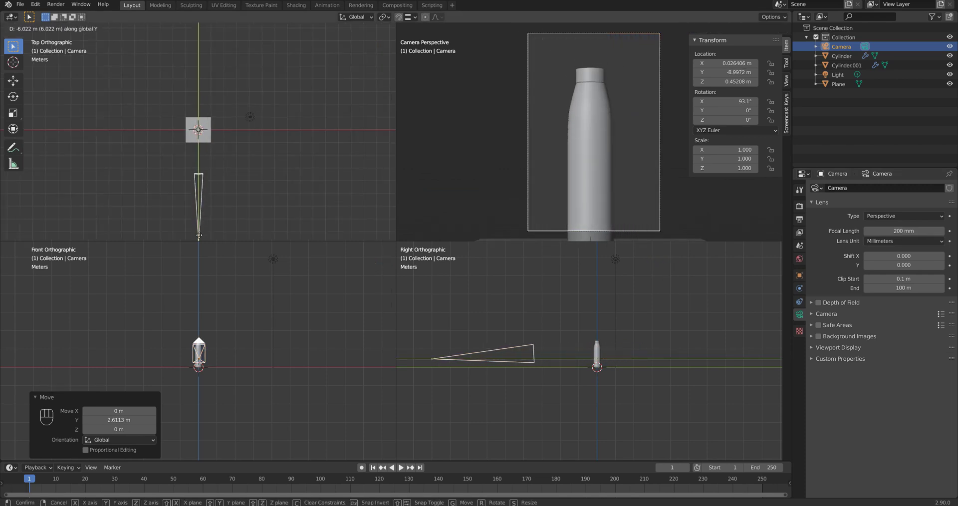
pyautogui.click(199, 238)
# Step: Tilt the camera to 91.1° in X and reposition it at about -9.61 m in Y and 0.64 m in Z
pyautogui.moveTo(754, 103); pyautogui.dragTo(731, 100)
pyautogui.press('g')
pyautogui.press('y')
pyautogui.click(204, 225)
pyautogui.press('g')
pyautogui.press('z')
pyautogui.click(455, 358)
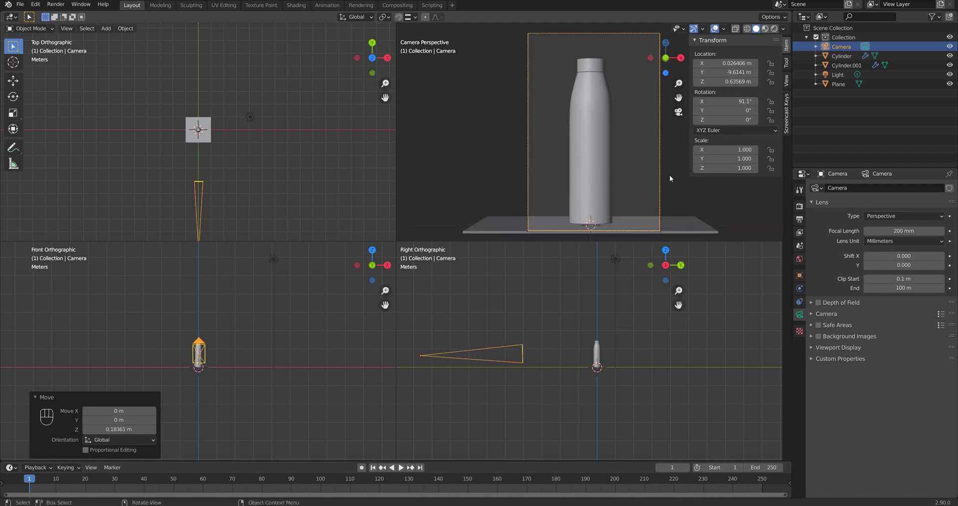
# Step: Return to the single view and move the bottle and its cap together about 0.65 m along the Y axis
pyautogui.hotkey('ctrl', 'alt', 'q')
pyautogui.scroll(2, 393, 272)
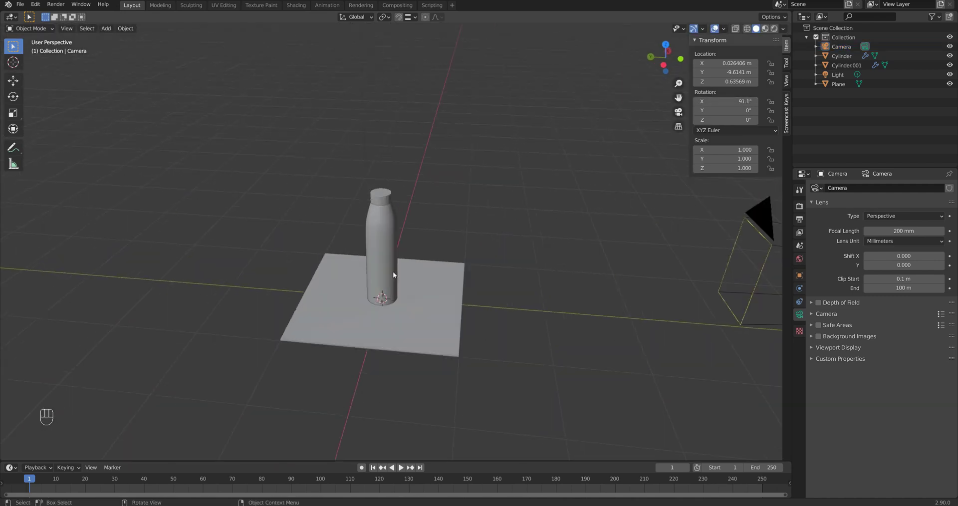
pyautogui.click(386, 255)
pyautogui.keyDown('shift'); pyautogui.click(380, 191); pyautogui.keyUp('shift')
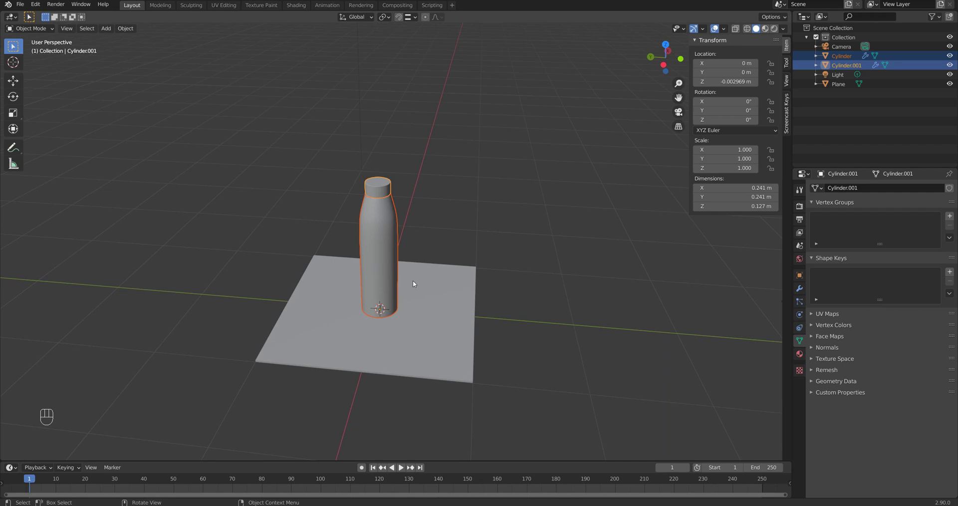
pyautogui.press('g')
pyautogui.click(347, 306)
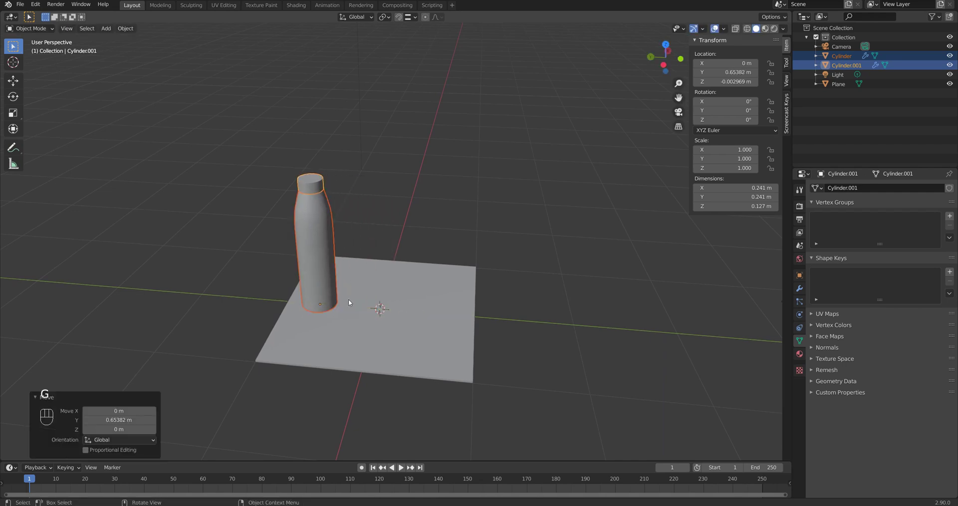
# Step: Duplicate the slab, move the copy about 2.46 m along Y behind the bottle, and rotate it 90° about X
pyautogui.moveTo(347, 306); pyautogui.dragTo(508, 324, button='middle')
pyautogui.click(508, 325)
pyautogui.hotkey('shift', 'd')
pyautogui.rightClick(441, 285)
pyautogui.press('g')
pyautogui.press('y')
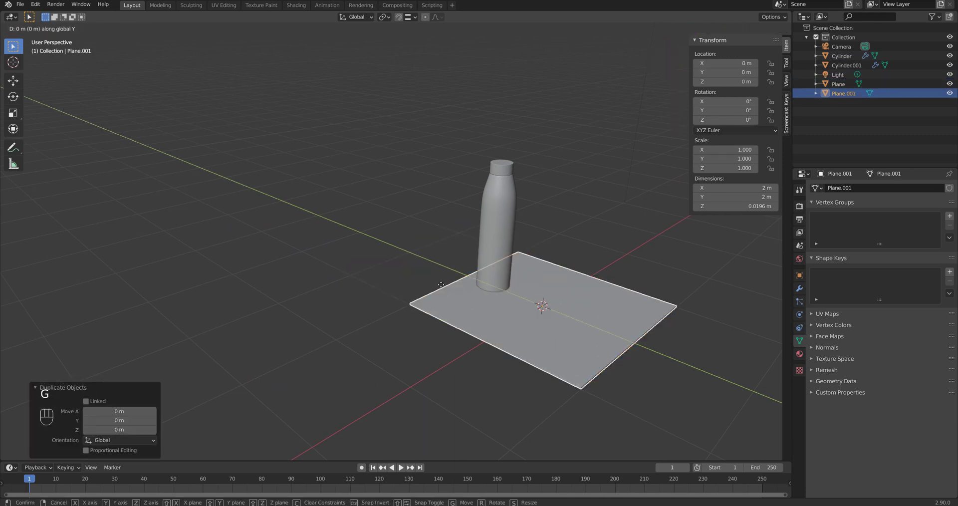
pyautogui.click(324, 216)
pyautogui.write('rx90')
pyautogui.press('Return')
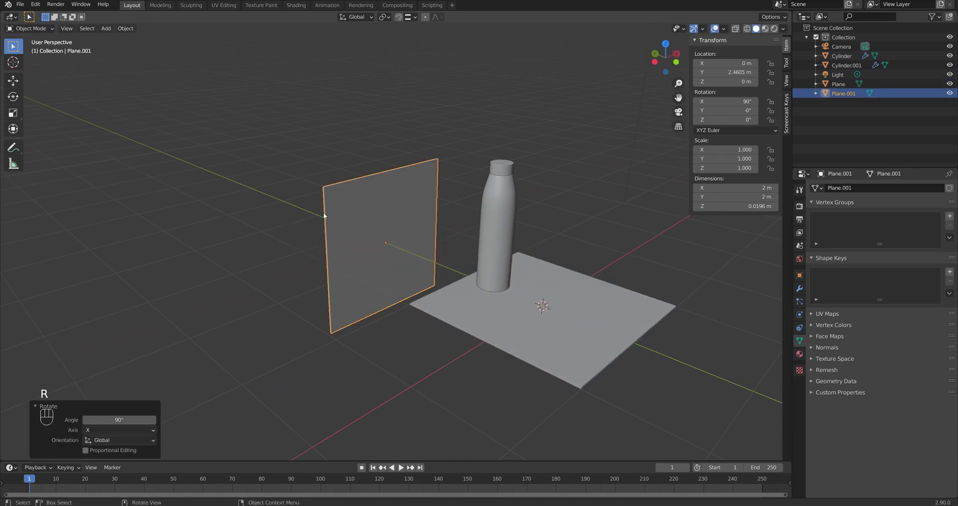
# Step: In the camera view, raise the upright backdrop panel about 0.96 m along Z and scale it up by about 1.45
pyautogui.press('KP_0')
pyautogui.scroll(-4, 351, 265)
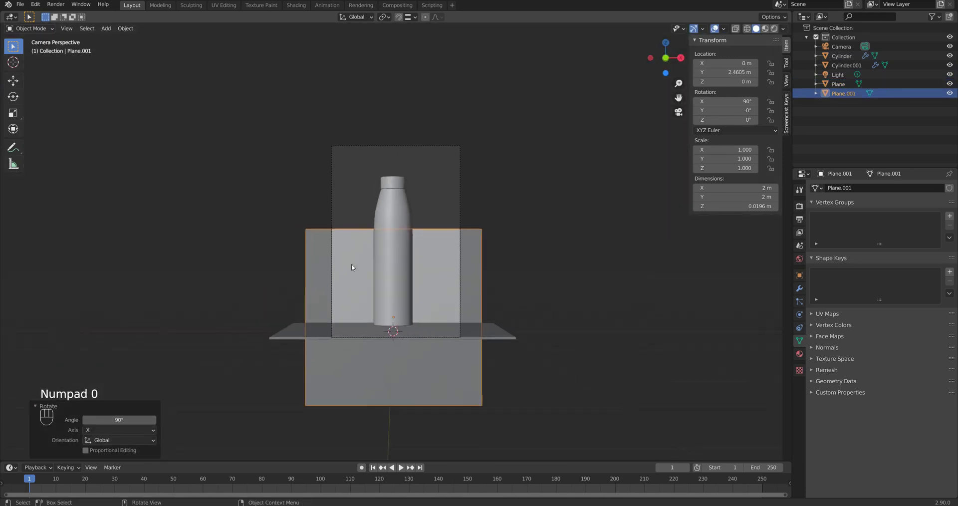
pyautogui.scroll(1, 351, 264)
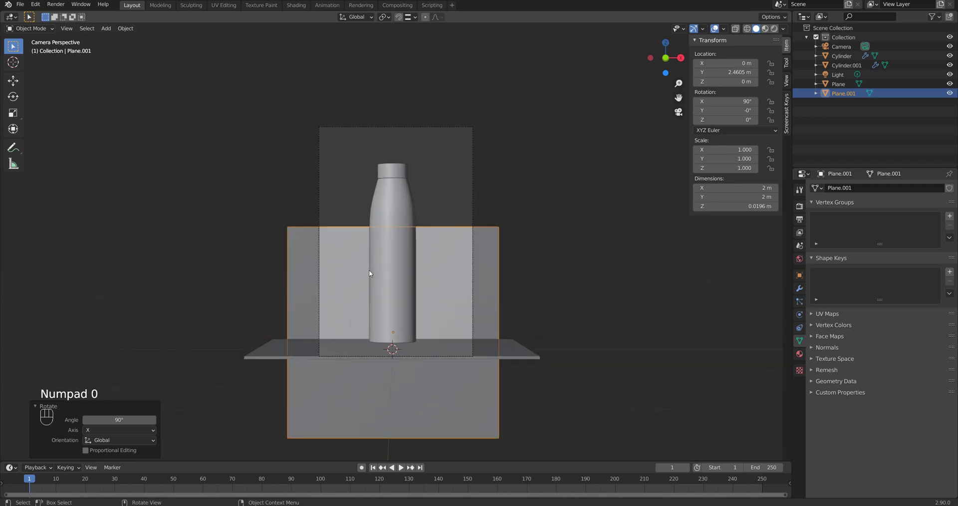
pyautogui.press('g')
pyautogui.press('z')
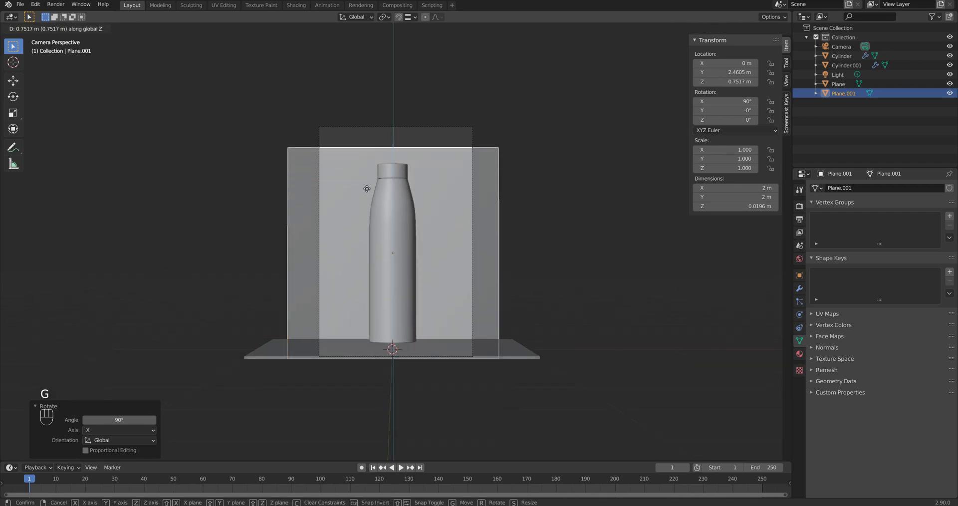
pyautogui.click(362, 169)
pyautogui.press('s')
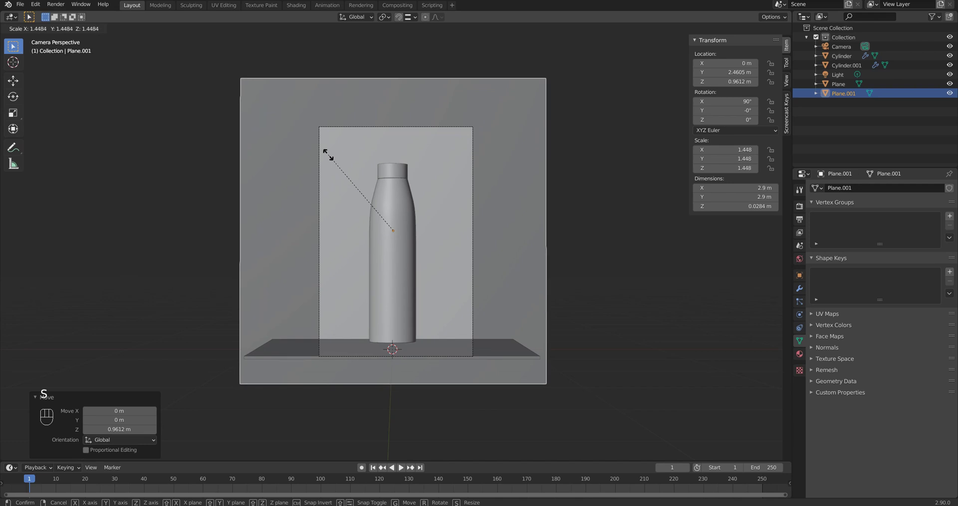
pyautogui.click(322, 151)
pyautogui.click(396, 241)
pyautogui.click(391, 170)
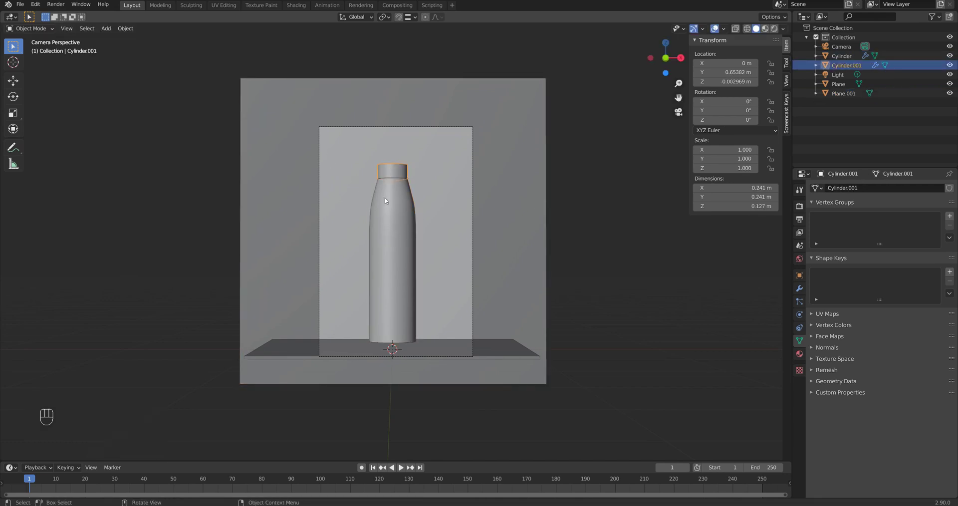
pyautogui.click(386, 199)
pyautogui.click(391, 170)
pyautogui.click(338, 214)
# Step: Select the bottle body and open a Shader Editor area beside the 3D viewport, with the sidebars hidden
pyautogui.moveTo(314, 249); pyautogui.dragTo(424, 300, button='middle')
pyautogui.scroll(3, 373, 260)
pyautogui.press('n')
pyautogui.click(493, 295)
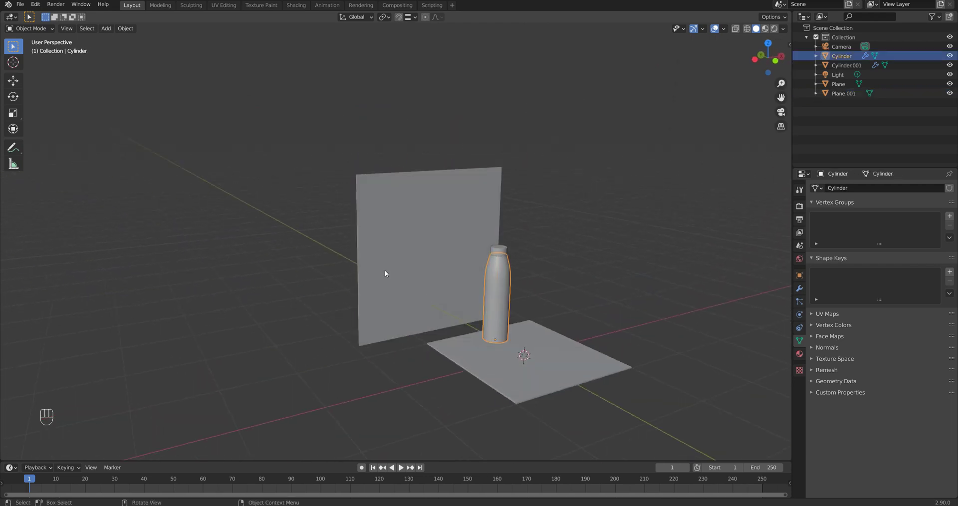
pyautogui.moveTo(2, 14); pyautogui.dragTo(319, 60)
pyautogui.click(10, 16)
pyautogui.click(45, 102)
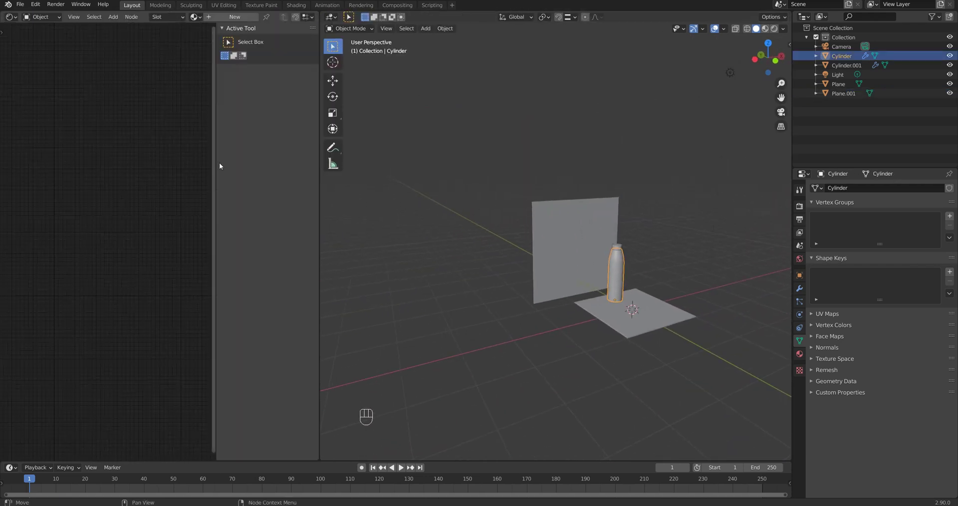
pyautogui.press('n')
# Step: Give the bottle body a new material named Bottle and set its roughness to 0.125
pyautogui.click(271, 16)
pyautogui.click(270, 16)
pyautogui.scroll(10, 156, 290)
pyautogui.keyDown('shift'); pyautogui.moveTo(156, 291); pyautogui.dragTo(256, 219, button='middle'); pyautogui.keyUp('shift')
pyautogui.scroll(2, 249, 229)
pyautogui.moveTo(196, 283); pyautogui.dragTo(149, 283)
pyautogui.click(524, 326)
# Step: Add an area light and rotate it 90° about the X axis and 180° about the Z axis
pyautogui.hotkey('shift', 'a')
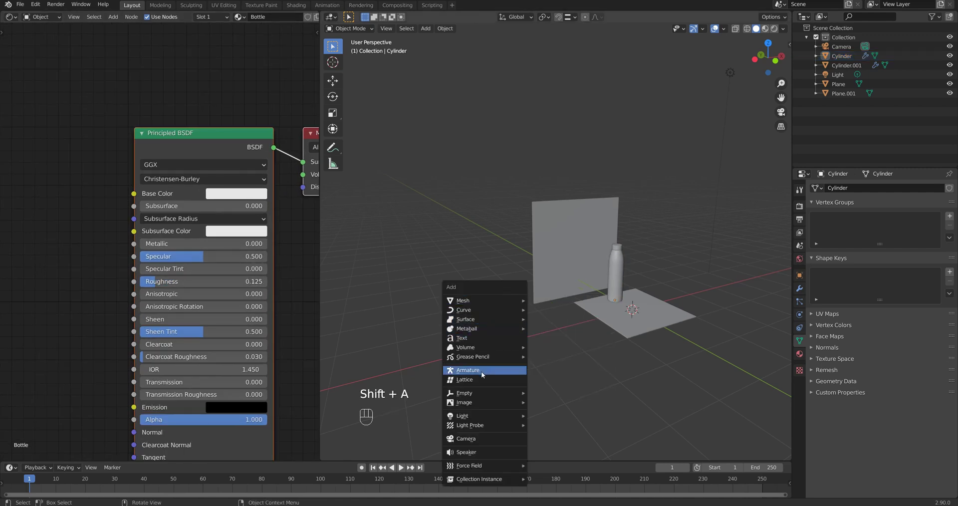
pyautogui.moveTo(483, 415)
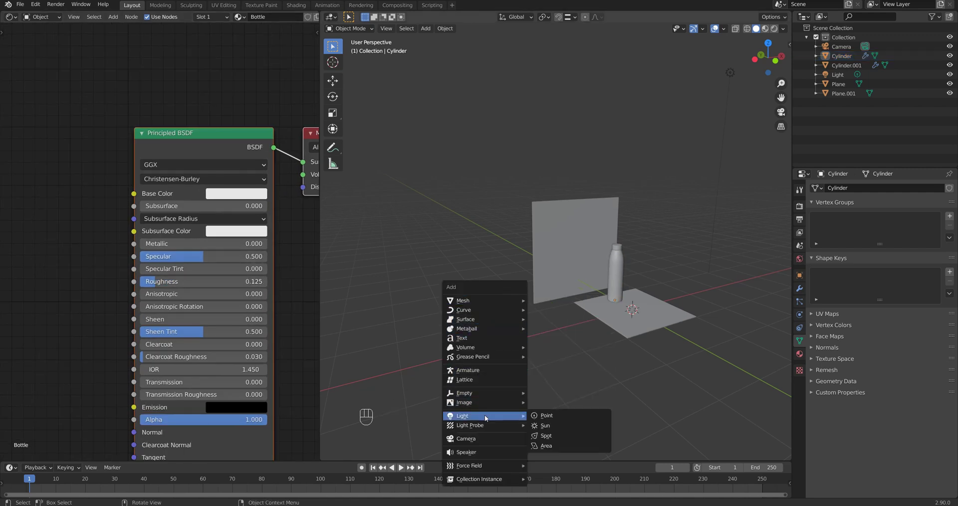
pyautogui.click(550, 445)
pyautogui.moveTo(570, 345); pyautogui.dragTo(592, 348, button='middle')
pyautogui.press('r')
pyautogui.press('x')
pyautogui.press('9')
pyautogui.press('0')
pyautogui.press('Return')
pyautogui.press('r')
pyautogui.press('z')
pyautogui.press('1')
pyautogui.press('8')
pyautogui.press('0')
pyautogui.press('Return')
# Step: Move the area light about 4.28 m along Y behind the backdrop panel and scale it up
pyautogui.press('g')
pyautogui.press('y')
pyautogui.click(483, 309)
pyautogui.moveTo(486, 307); pyautogui.dragTo(512, 299, button='middle')
pyautogui.press('s')
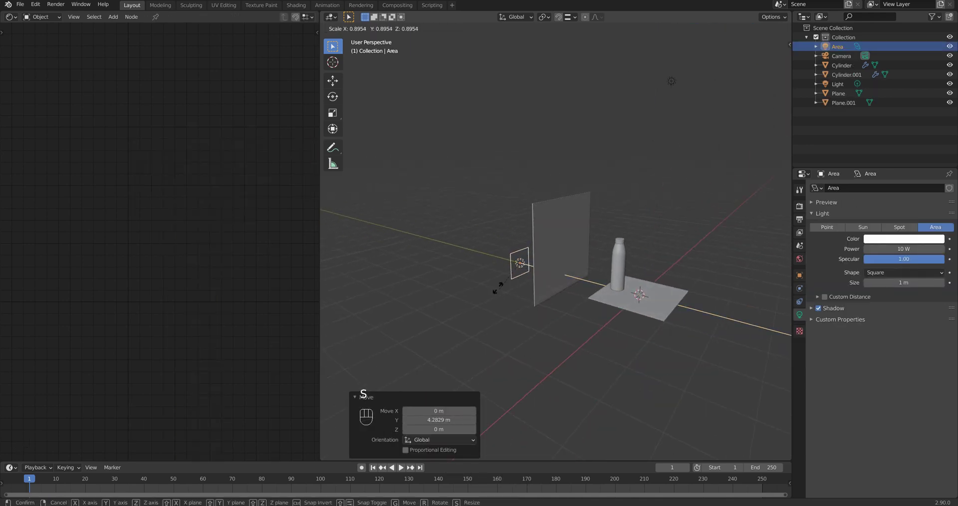
pyautogui.click(453, 340)
# Step: Raise the area light along Z in two moves, the second about 0.34 m, and show the camera view with rendered shading
pyautogui.press('g')
pyautogui.press('z')
pyautogui.click(510, 310)
pyautogui.moveTo(511, 311); pyautogui.dragTo(757, 82, button='middle')
pyautogui.press('g')
pyautogui.middleClick(539, 305)
pyautogui.click(539, 300)
pyautogui.press('KP_0')
pyautogui.press('KP_0')
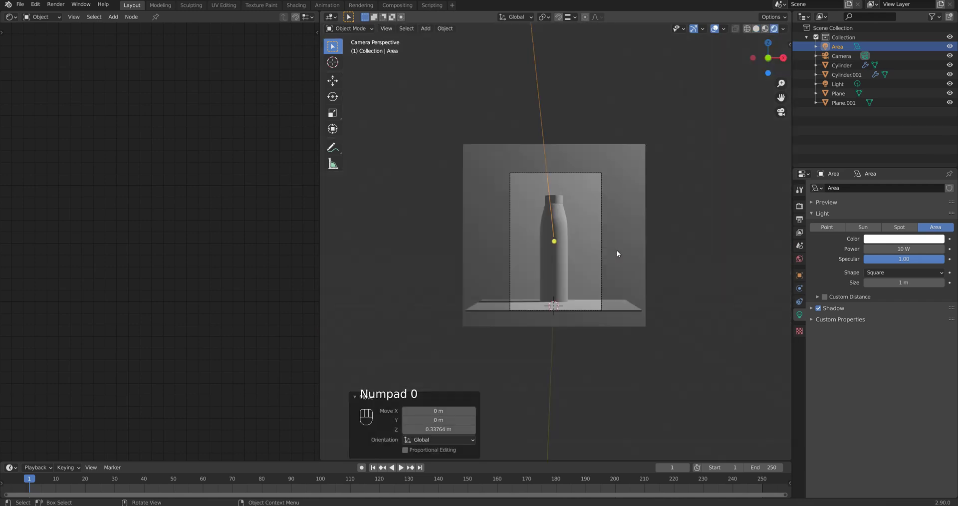
# Step: Delete the original point light from the scene
pyautogui.click(837, 83)
pyautogui.rightClick(837, 83)
pyautogui.click(811, 109)
pyautogui.scroll(4, 559, 246)
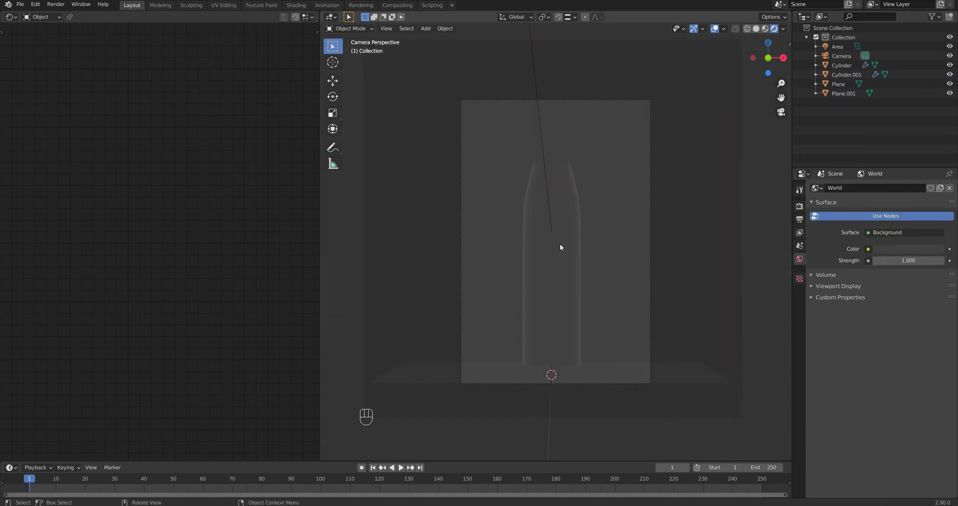
pyautogui.click(560, 246)
pyautogui.moveTo(217, 267); pyautogui.dragTo(143, 252, button='middle')
pyautogui.hotkey('alt', 'a')
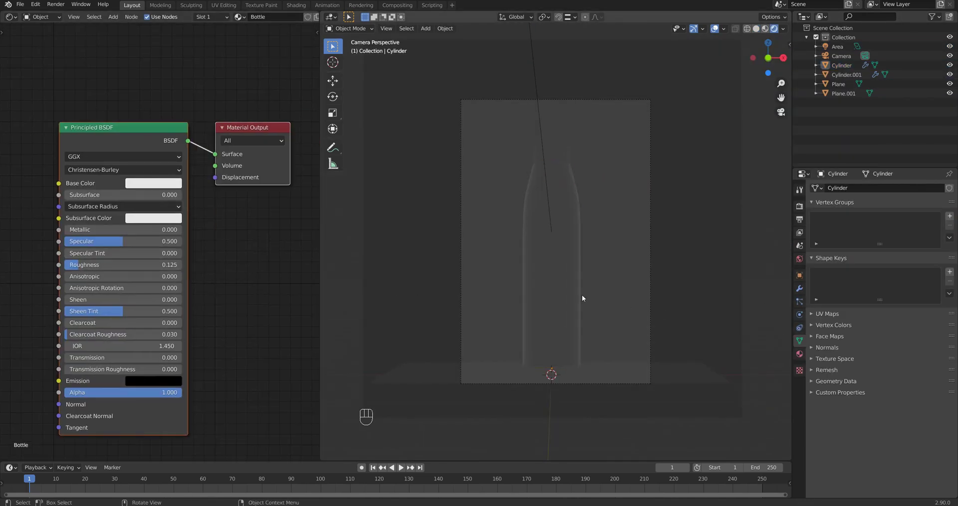
# Step: Give the backdrop panel a new material and delete its Principled BSDF node
pyautogui.moveTo(500, 316); pyautogui.dragTo(532, 315, button='middle')
pyautogui.scroll(4, 533, 315)
pyautogui.click(514, 249)
pyautogui.click(235, 17)
pyautogui.click(148, 145)
pyautogui.press('Delete')
# Step: Add a Translucent BSDF node and connect its output to the Surface input of the Material Output
pyautogui.hotkey('shift', 'a')
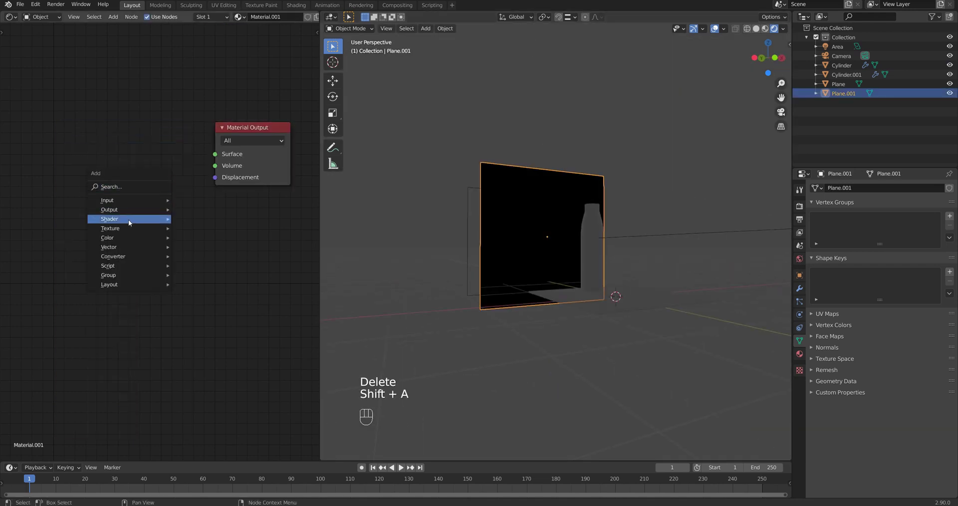
pyautogui.moveTo(128, 223)
pyautogui.click(205, 338)
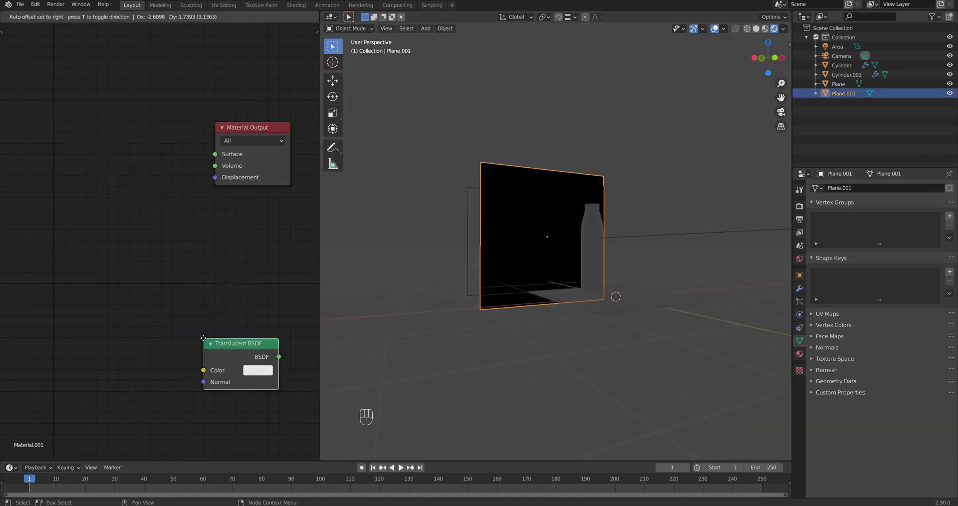
pyautogui.click(108, 120)
pyautogui.moveTo(183, 140); pyautogui.dragTo(215, 154)
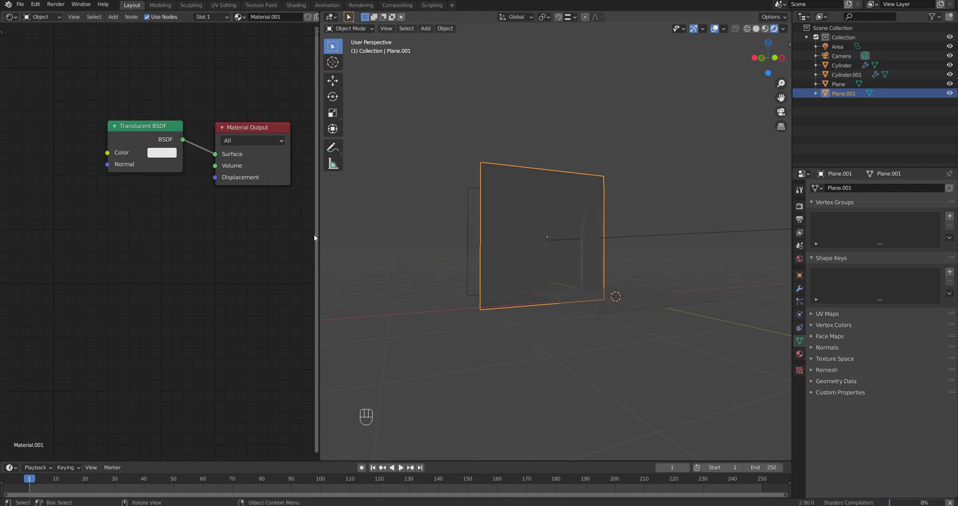
# Step: Return to the camera view and set the area light's power to 100 W
pyautogui.press('KP_0')
pyautogui.click(837, 46)
pyautogui.click(893, 249)
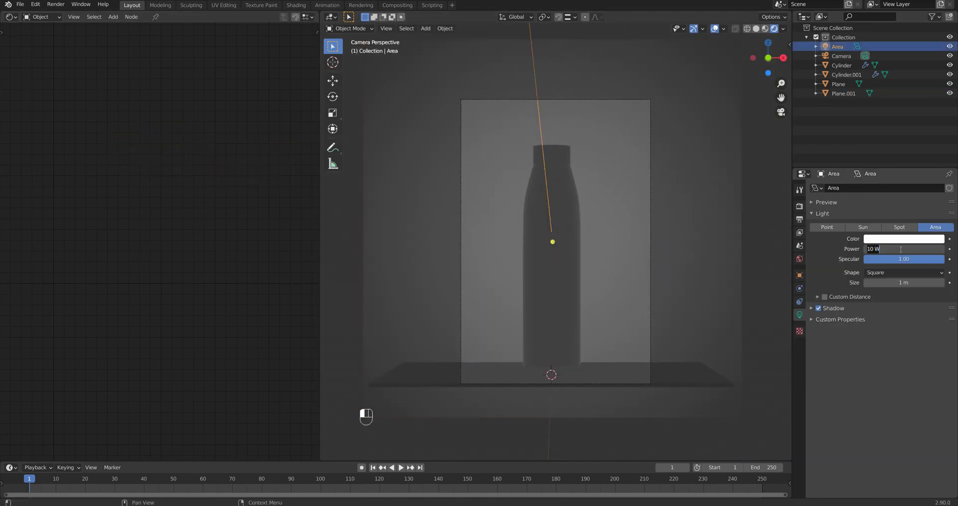
pyautogui.write('100')
pyautogui.press('Return')
# Step: Give the slab a new material named Surface and set its roughness to about 0.053
pyautogui.click(421, 379)
pyautogui.click(272, 17)
pyautogui.click(272, 17)
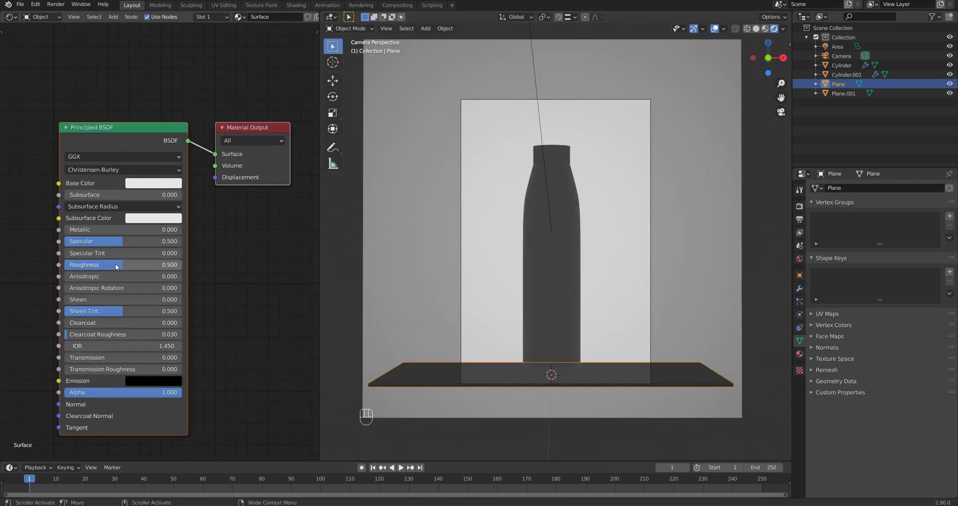
pyautogui.moveTo(123, 264); pyautogui.dragTo(79, 265)
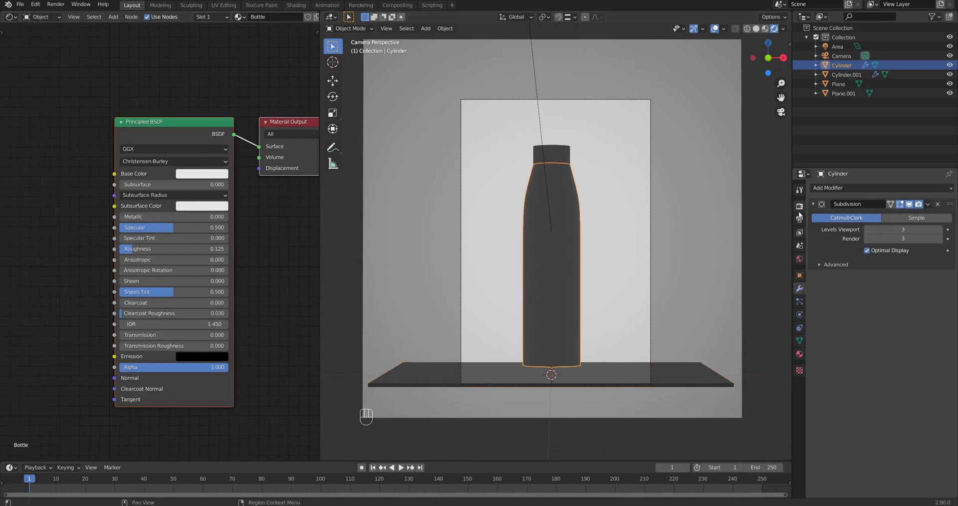
# Step: Change the render engine to Cycles
pyautogui.click(799, 206)
pyautogui.click(898, 188)
pyautogui.click(890, 220)
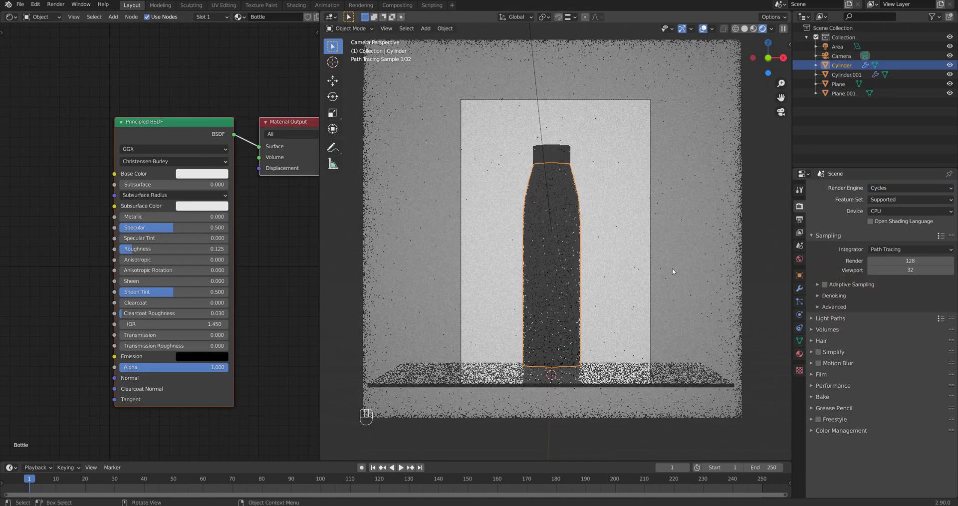
# Step: Set the area light's power to 250 W
pyautogui.click(832, 47)
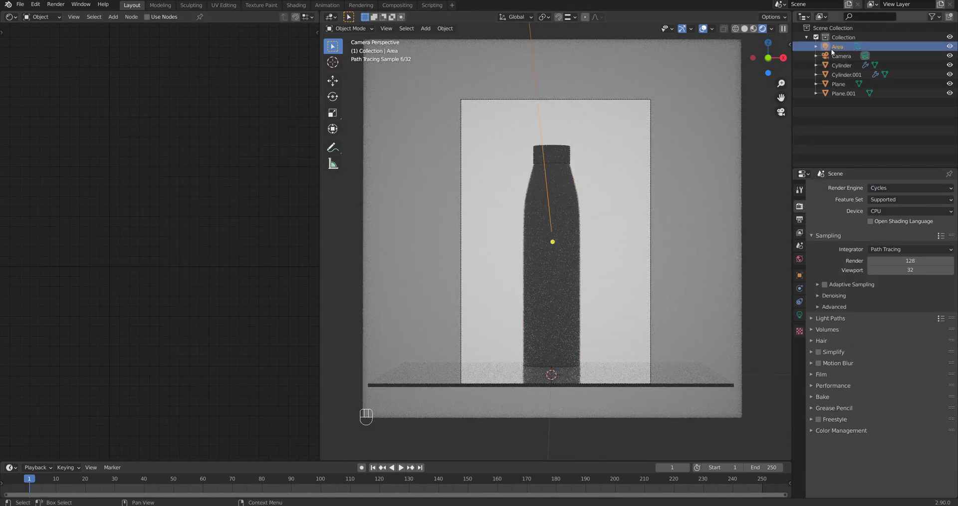
pyautogui.click(799, 315)
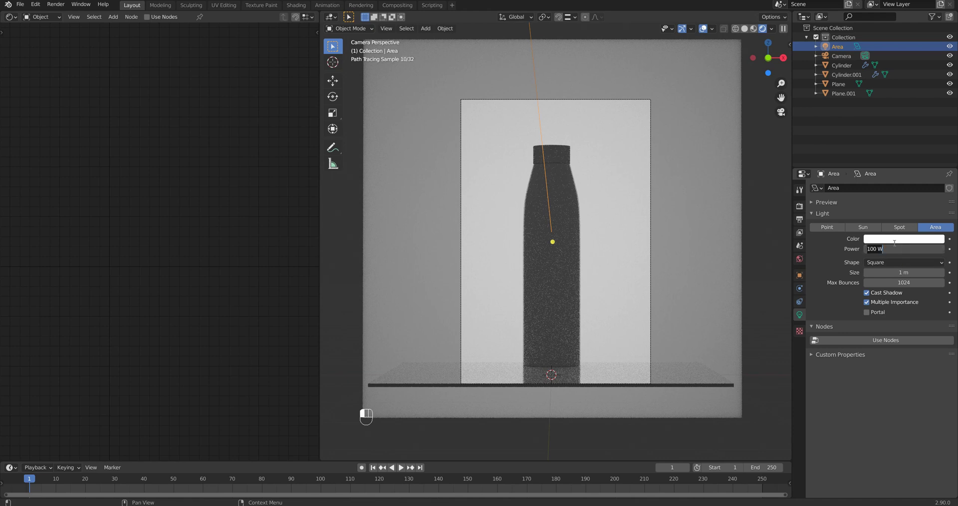
pyautogui.write('250')
pyautogui.press('Return')
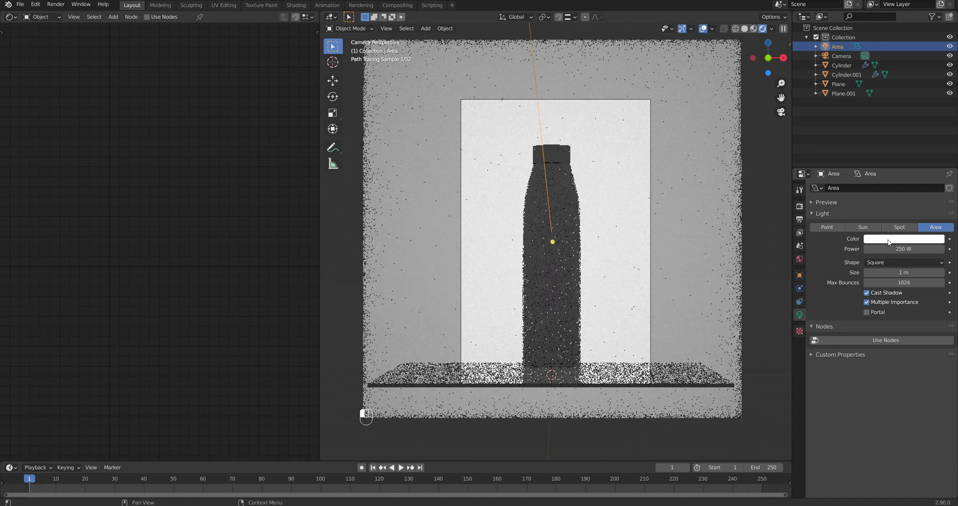
# Step: Set the roughness of the Bottle material on the bottle body to about 0.093
pyautogui.click(435, 373)
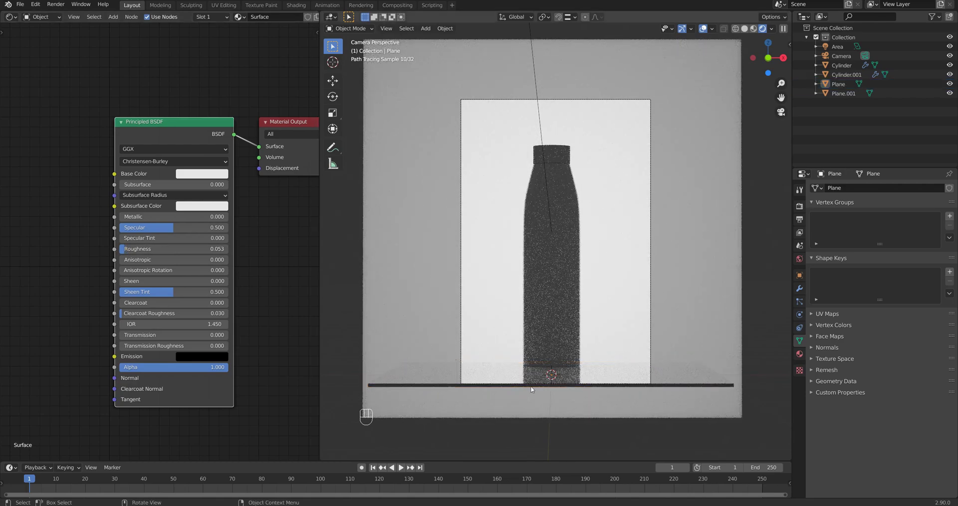
pyautogui.click(551, 329)
pyautogui.moveTo(126, 249); pyautogui.dragTo(129, 250)
pyautogui.moveTo(492, 266); pyautogui.dragTo(544, 272, button='middle')
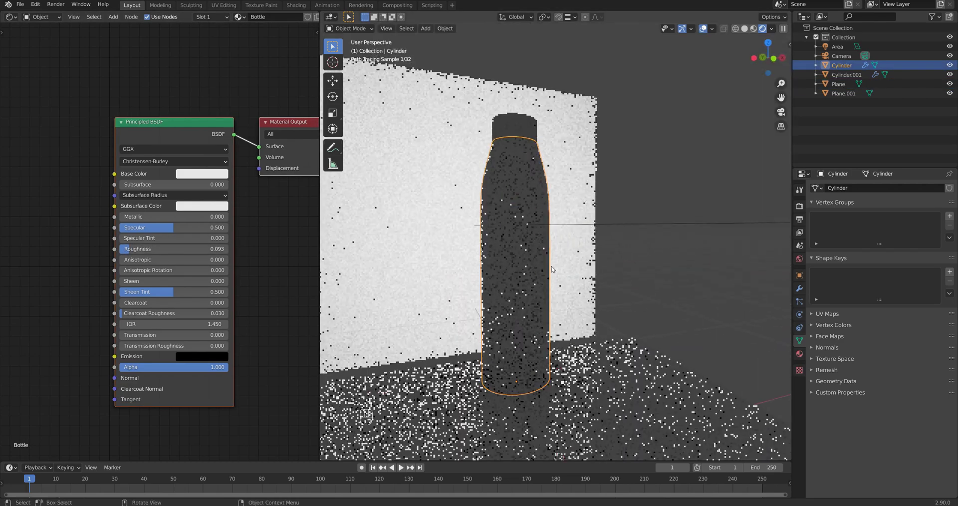
pyautogui.click(623, 269)
pyautogui.moveTo(469, 304); pyautogui.dragTo(519, 314, button='middle')
pyautogui.scroll(-3, 518, 314)
pyautogui.keyDown('shift'); pyautogui.moveTo(439, 299); pyautogui.dragTo(581, 319, button='middle'); pyautogui.keyUp('shift')
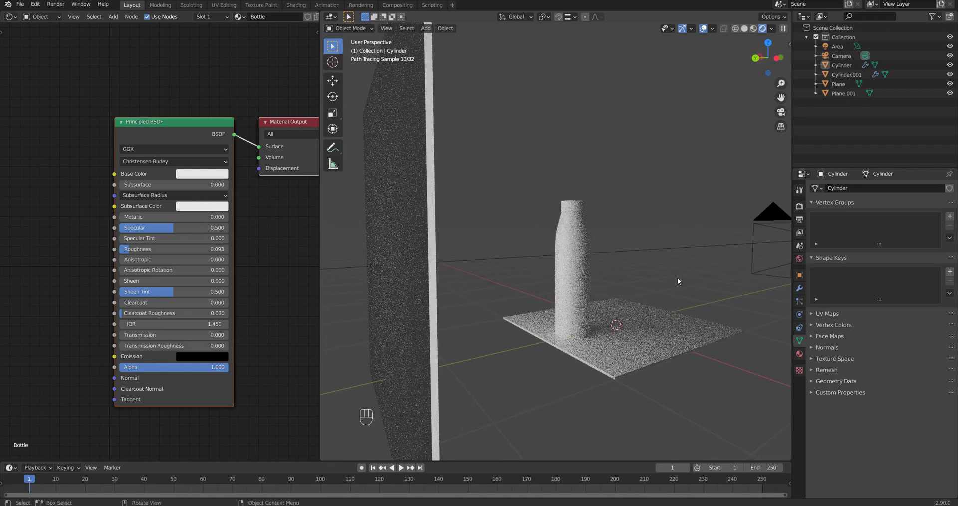
# Step: Add a plane mesh at the scene's origin and rotate it 90° about X so it stands upright
pyautogui.press('KP_0')
pyautogui.click(846, 75)
pyautogui.press('KP_5')
pyautogui.hotkey('shift', 'a')
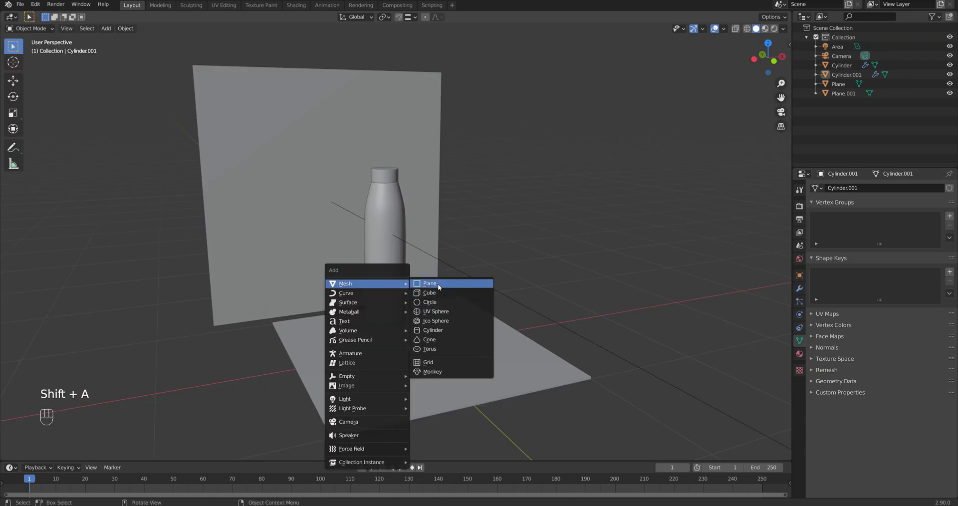
pyautogui.moveTo(385, 286)
pyautogui.click(438, 283)
pyautogui.write('rx90')
pyautogui.press('Return')
# Step: Narrow the upright plane's mesh along the X axis into a tall strip
pyautogui.press('Tab')
pyautogui.press('s')
pyautogui.press('x')
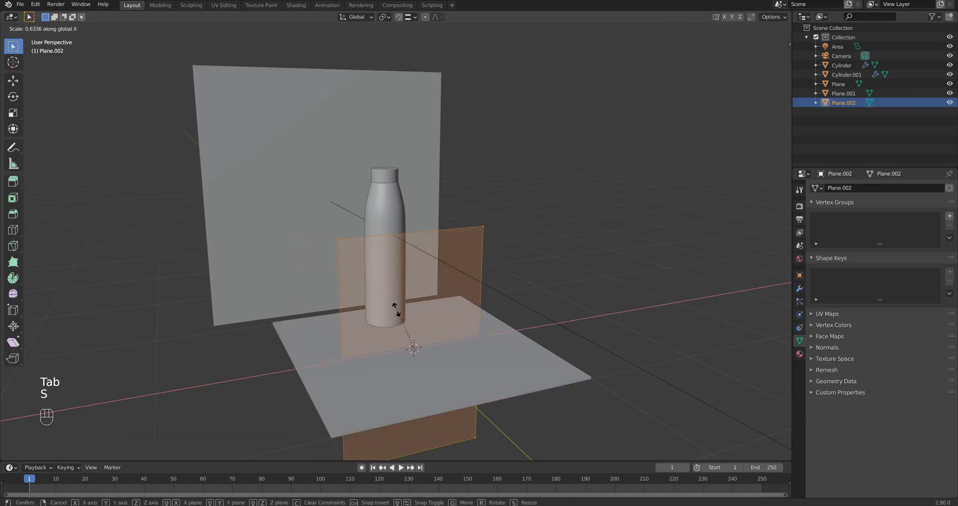
pyautogui.click(401, 314)
# Step: Raise the strip's mesh about 1.02 m along Z so its lower edge rests on the slab
pyautogui.press('g')
pyautogui.press('z')
pyautogui.click(423, 250)
pyautogui.press('KP_1')
pyautogui.press('g')
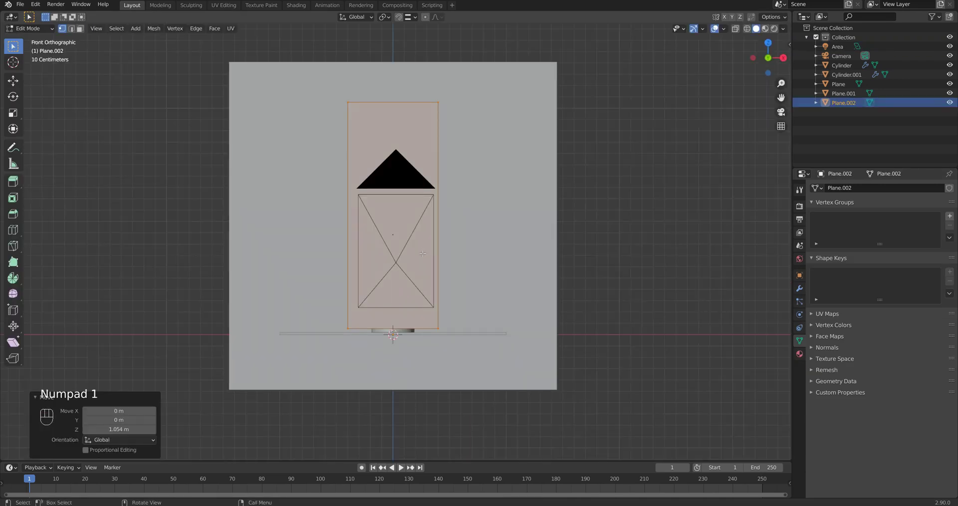
pyautogui.middleClick(422, 253)
pyautogui.click(422, 257)
pyautogui.moveTo(422, 257); pyautogui.dragTo(452, 322, button='middle')
# Step: Extrude the strip's face slightly to give the panel a small thickness
pyautogui.press('e')
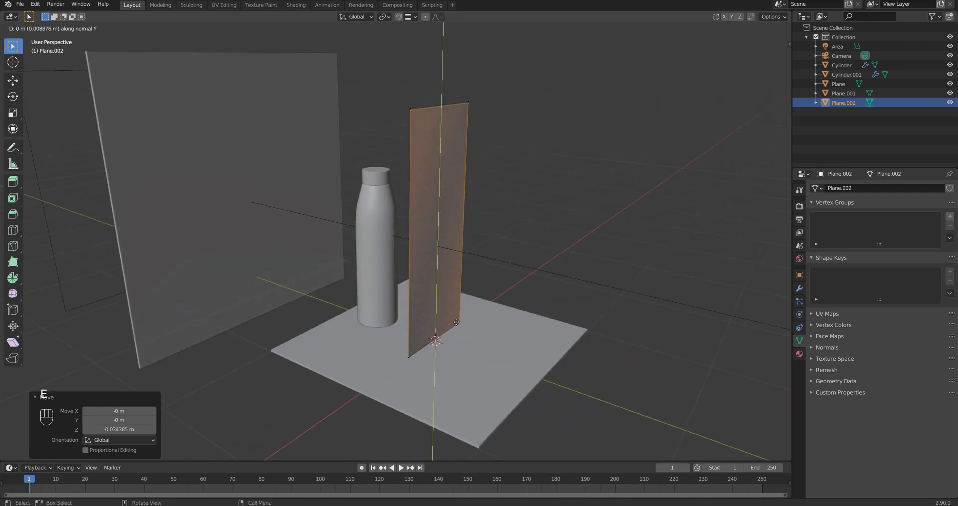
pyautogui.click(505, 317)
pyautogui.press('Tab')
# Step: Move the panel behind and left of the bottle, about -0.66 m in X and 0.84 m in Y
pyautogui.moveTo(537, 299); pyautogui.dragTo(489, 321, button='middle')
pyautogui.press('KP_7')
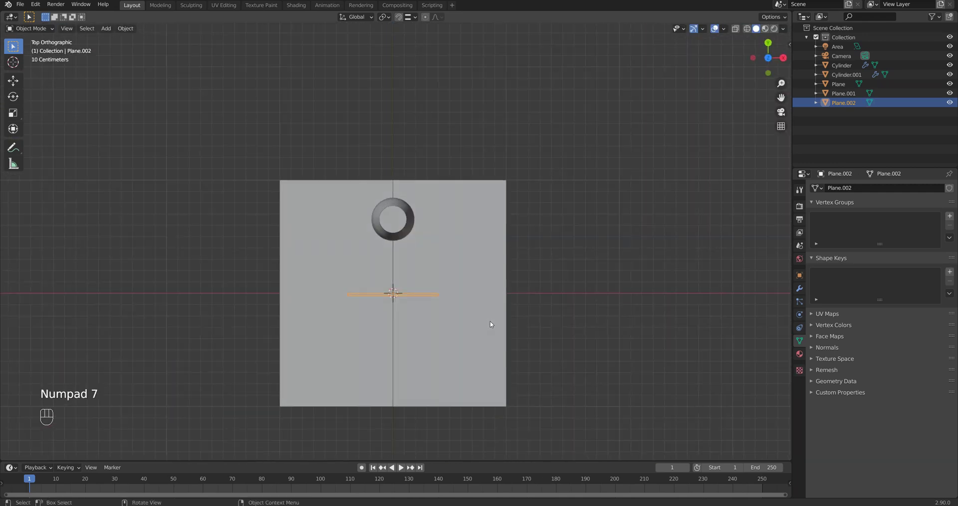
pyautogui.press('g')
pyautogui.hotkey('shift', 'z')
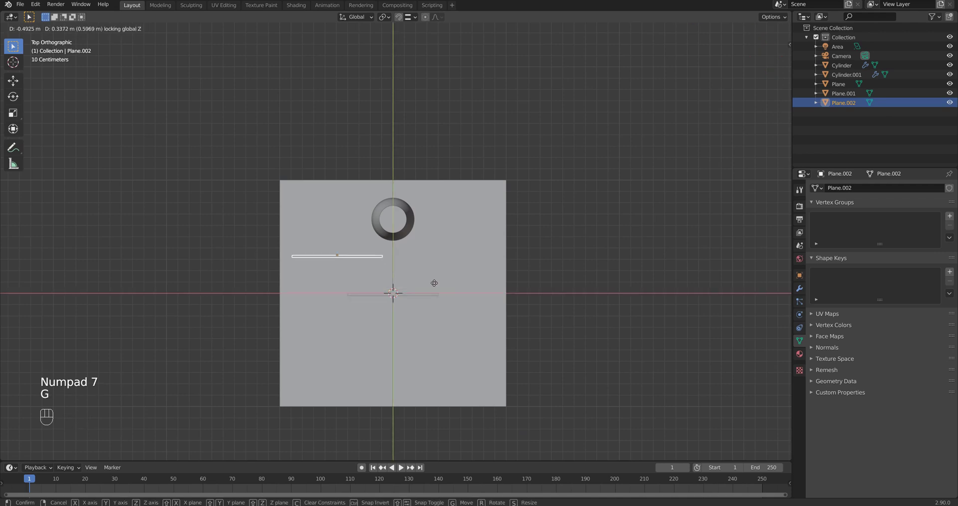
pyautogui.click(414, 228)
# Step: Duplicate the panel about 1.4 m along X to the other side of the bottle
pyautogui.moveTo(393, 296); pyautogui.dragTo(395, 233, button='middle')
pyautogui.hotkey('shift', 'd')
pyautogui.press('x')
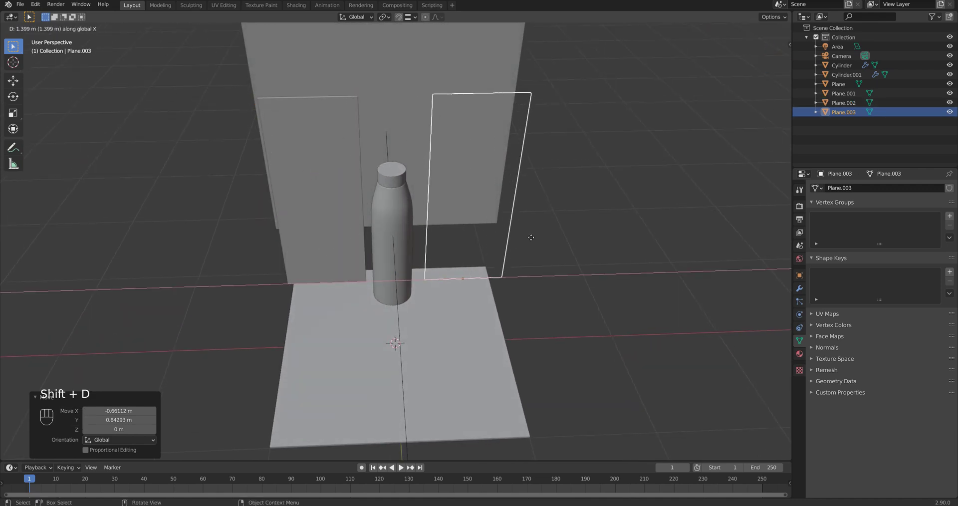
pyautogui.click(531, 238)
# Step: Open a shader editor beside the viewport and give the left panel a new material named Black stripes
pyautogui.click(336, 131)
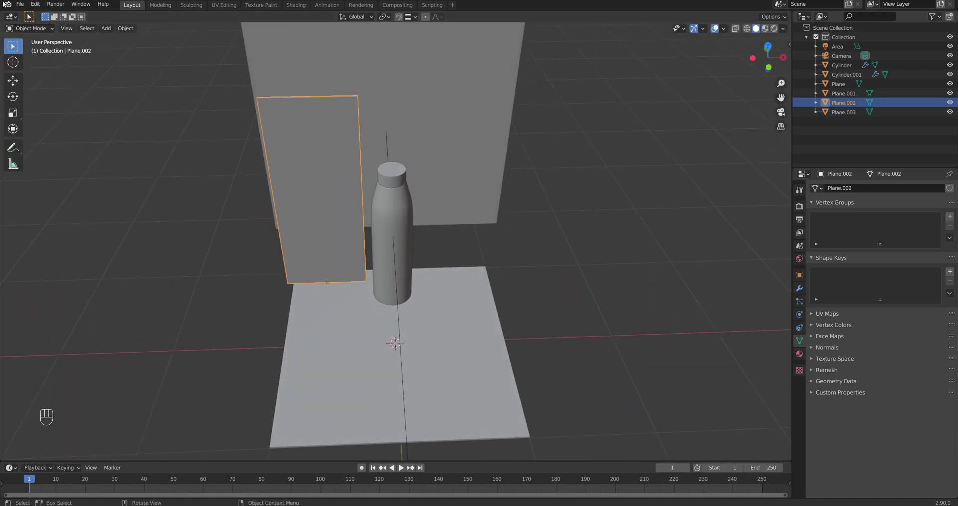
pyautogui.moveTo(3, 14); pyautogui.dragTo(357, 30)
pyautogui.click(10, 17)
pyautogui.click(37, 100)
pyautogui.click(267, 17)
pyautogui.click(276, 17)
pyautogui.write('Black stripes')
pyautogui.press('Return')
# Step: Set the Black stripes material's base color to black and its roughness to about 0.991
pyautogui.scroll(5, 106, 261)
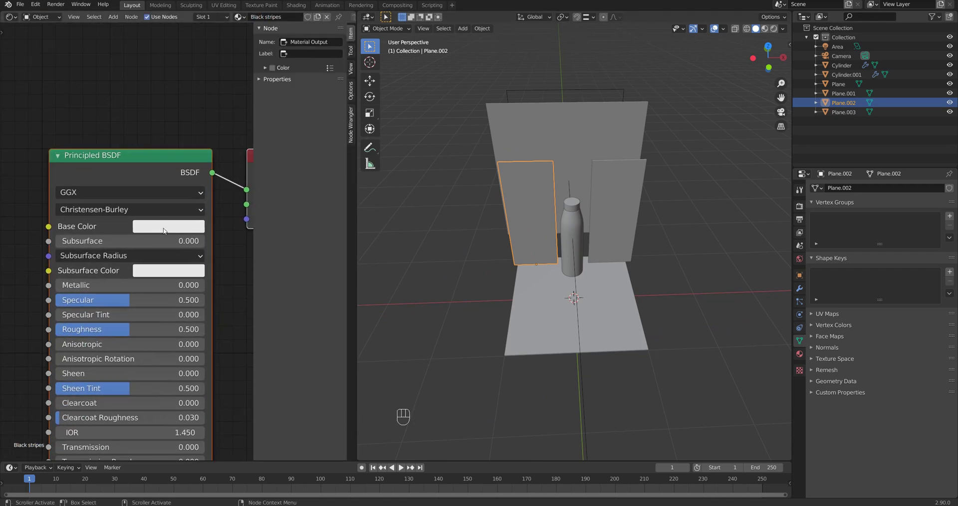
pyautogui.click(165, 227)
pyautogui.moveTo(250, 119); pyautogui.dragTo(250, 131)
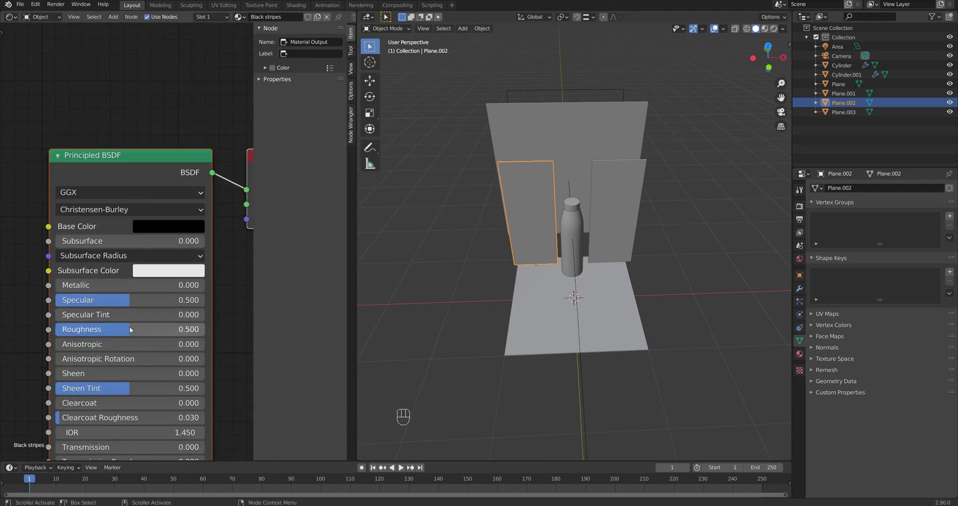
pyautogui.moveTo(130, 329); pyautogui.dragTo(203, 328)
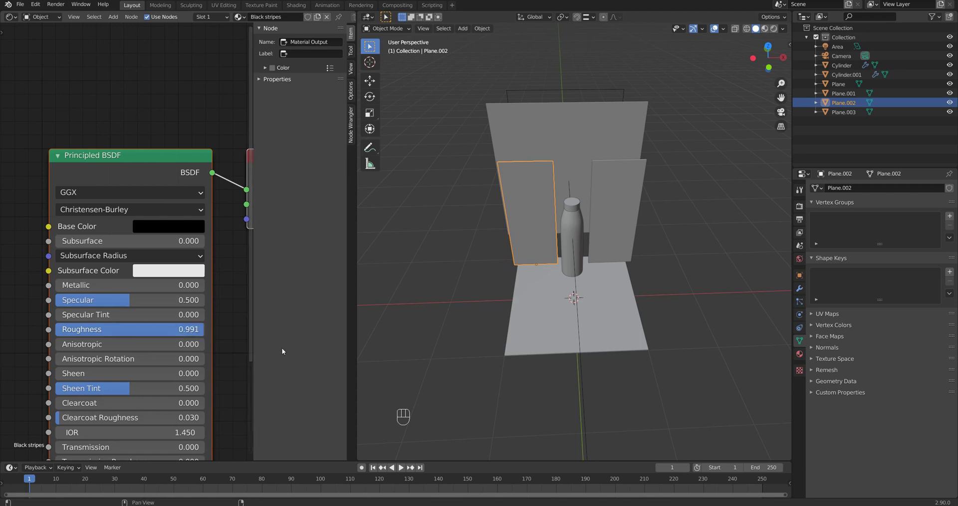
# Step: Assign the Black stripes material to the right panel and switch the viewport to rendered shading
pyautogui.click(610, 176)
pyautogui.click(196, 17)
pyautogui.click(204, 39)
pyautogui.click(688, 75)
pyautogui.click(772, 29)
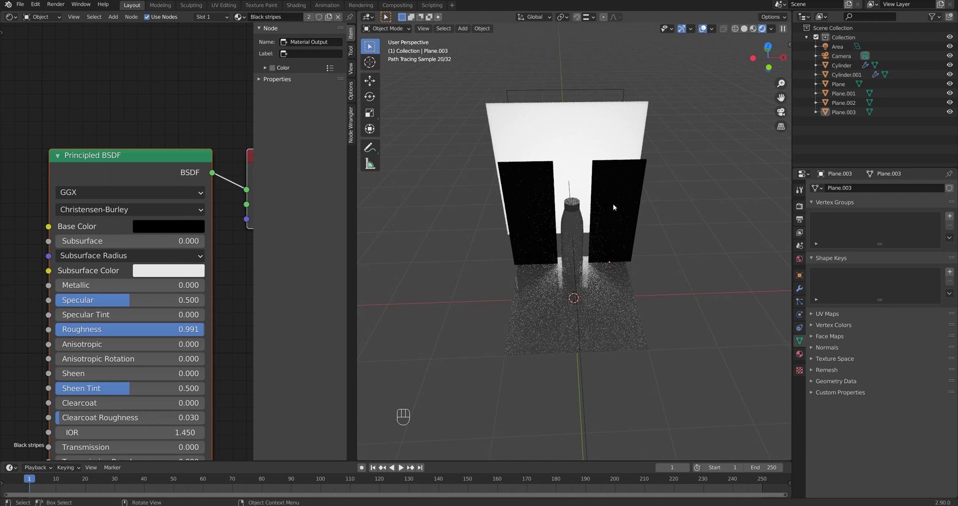
# Step: Move both black panels into a new collection named Modifiers
pyautogui.click(612, 203)
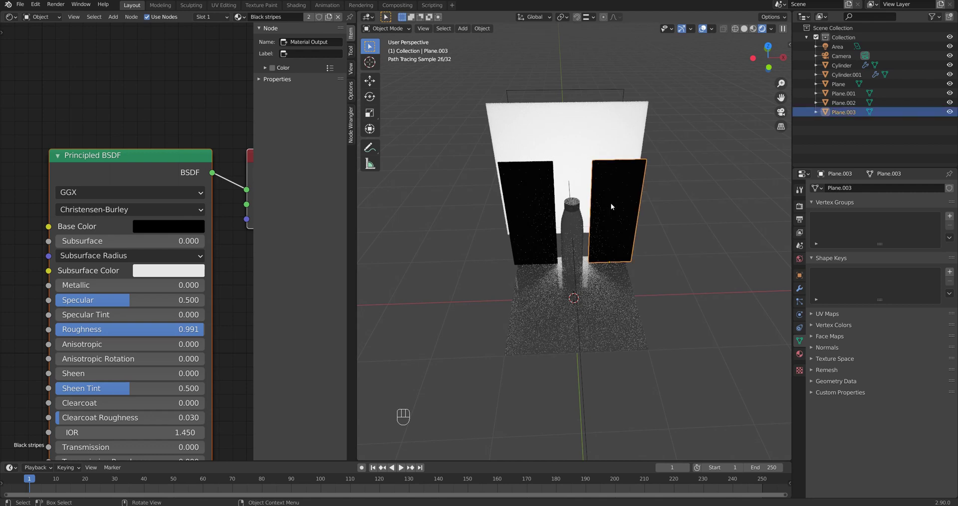
pyautogui.keyDown('shift'); pyautogui.click(536, 204); pyautogui.keyUp('shift')
pyautogui.press('m')
pyautogui.click(537, 204)
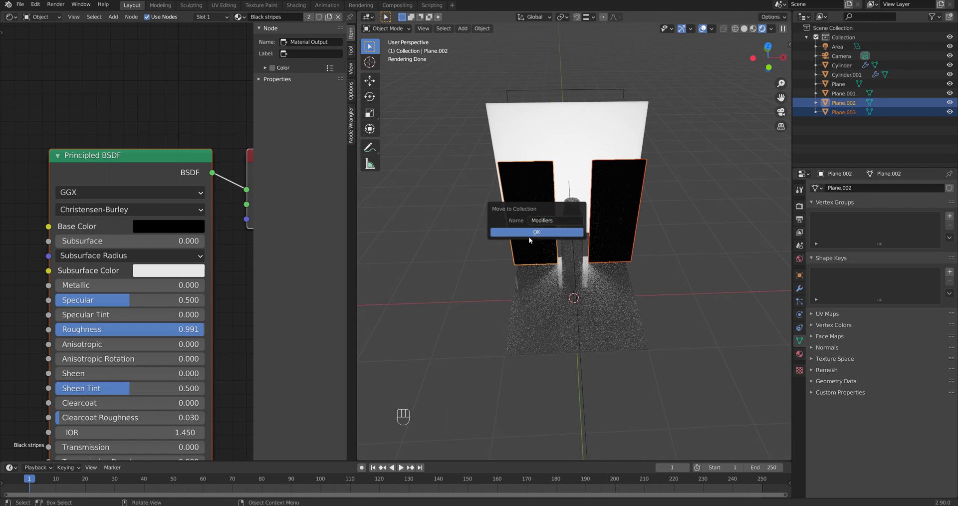
pyautogui.click(529, 233)
# Step: Compare the bottle's edges in an enlarged camera view with the Modifiers collection excluded and included
pyautogui.click(816, 102)
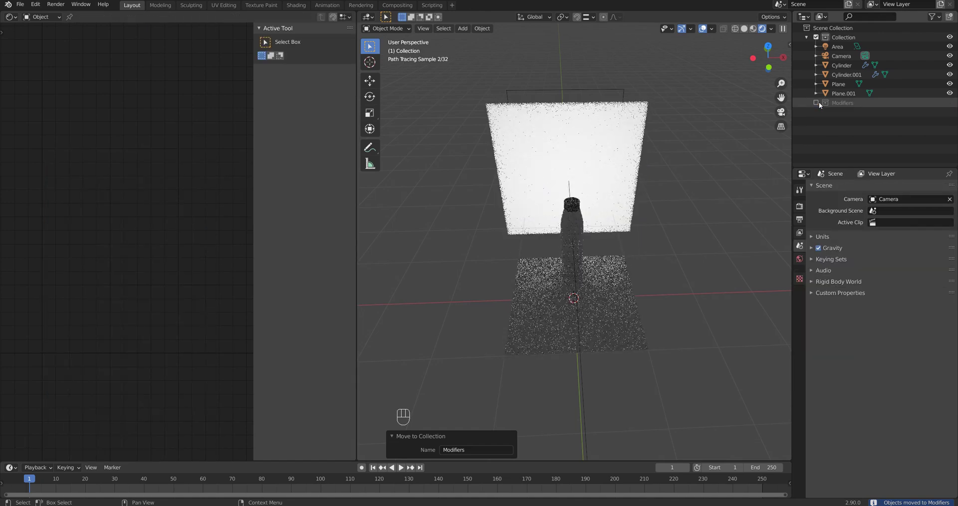
pyautogui.click(816, 103)
pyautogui.press('KP_0')
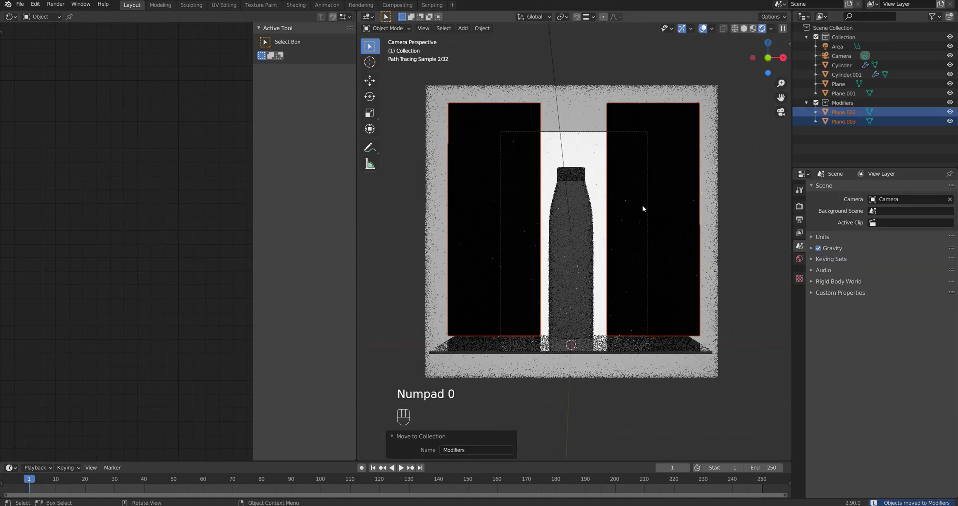
pyautogui.click(817, 102)
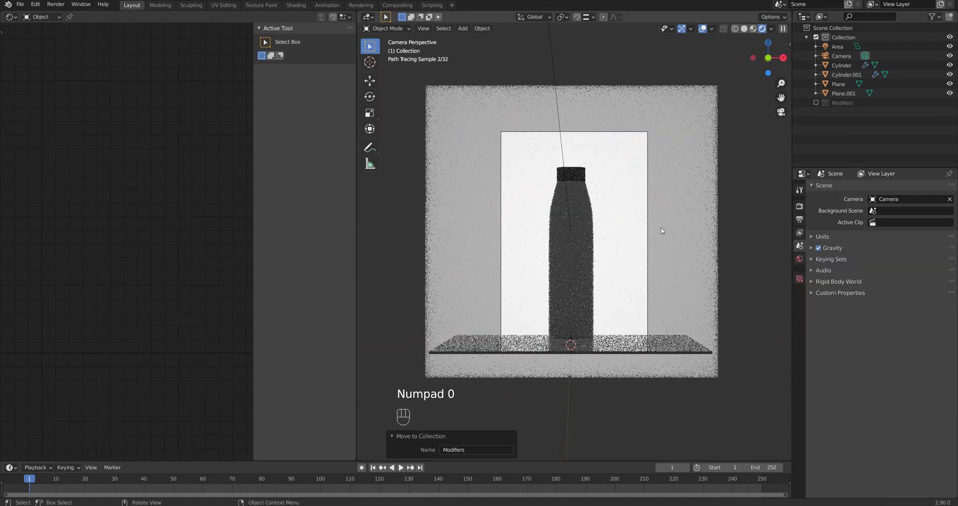
pyautogui.moveTo(358, 14); pyautogui.dragTo(319, 30)
pyautogui.scroll(7, 394, 260)
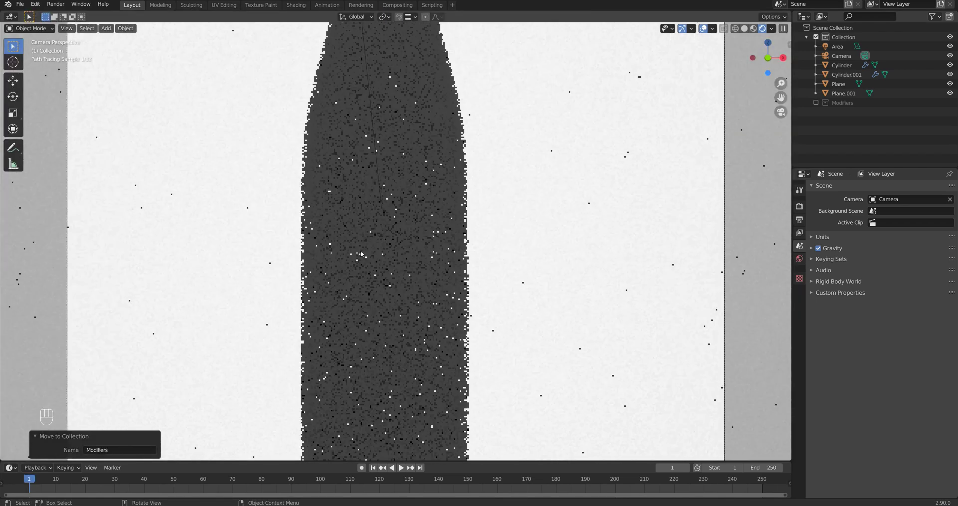
pyautogui.scroll(2, 204, 247)
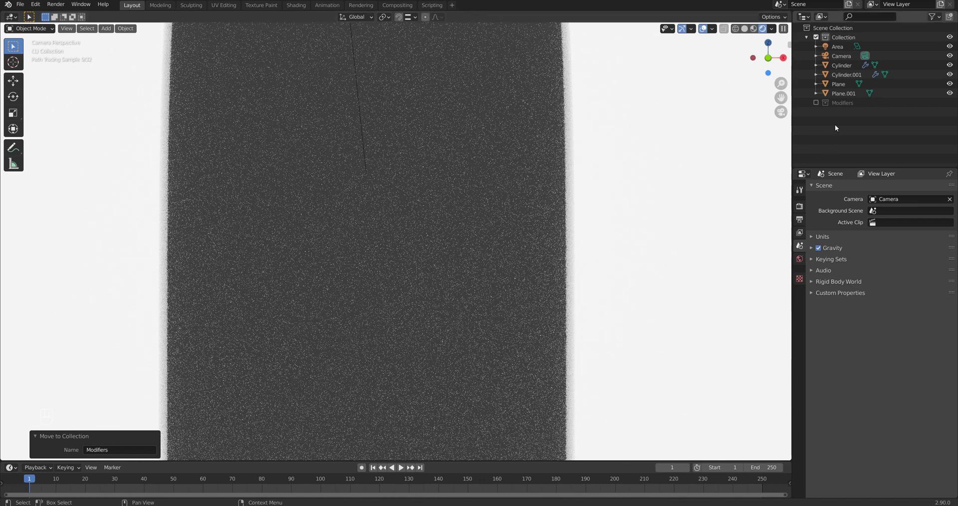
pyautogui.click(816, 103)
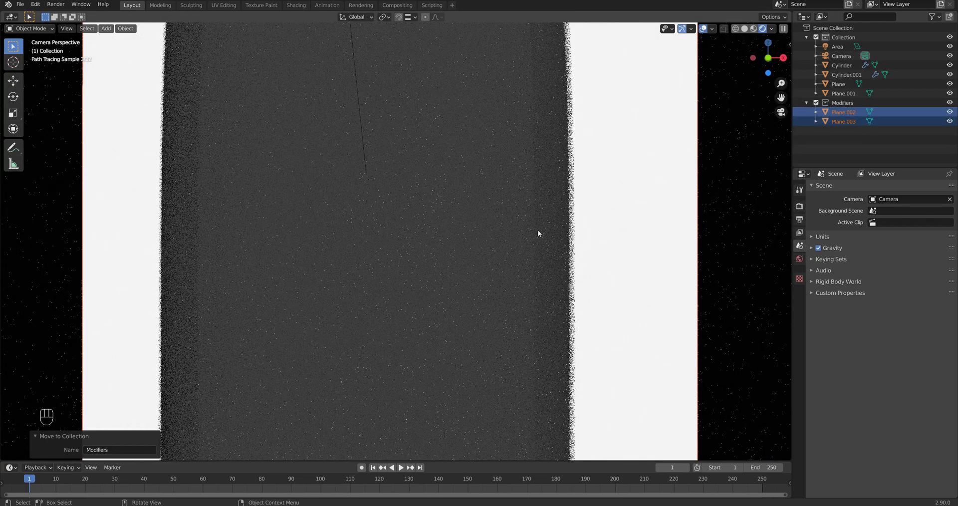
# Step: Show the quad view and scale both black panels along X to about 0.63 so they sit closer to the bottle
pyautogui.hotkey('ctrl', 'alt', 'q')
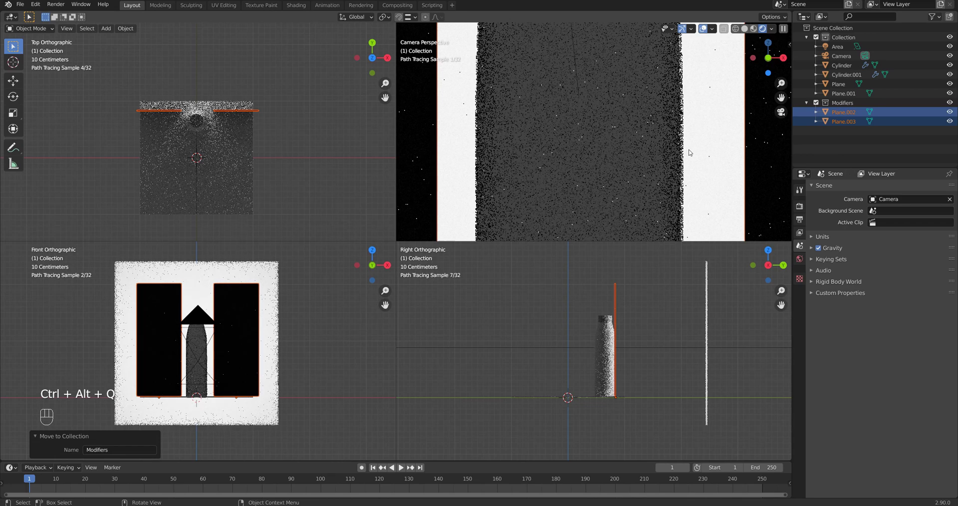
pyautogui.scroll(6, 689, 150)
pyautogui.keyDown('shift'); pyautogui.moveTo(745, 146); pyautogui.dragTo(615, 176, button='middle'); pyautogui.keyUp('shift')
pyautogui.scroll(5, 191, 108)
pyautogui.keyDown('shift'); pyautogui.moveTo(242, 174); pyautogui.dragTo(255, 189, button='middle'); pyautogui.keyUp('shift')
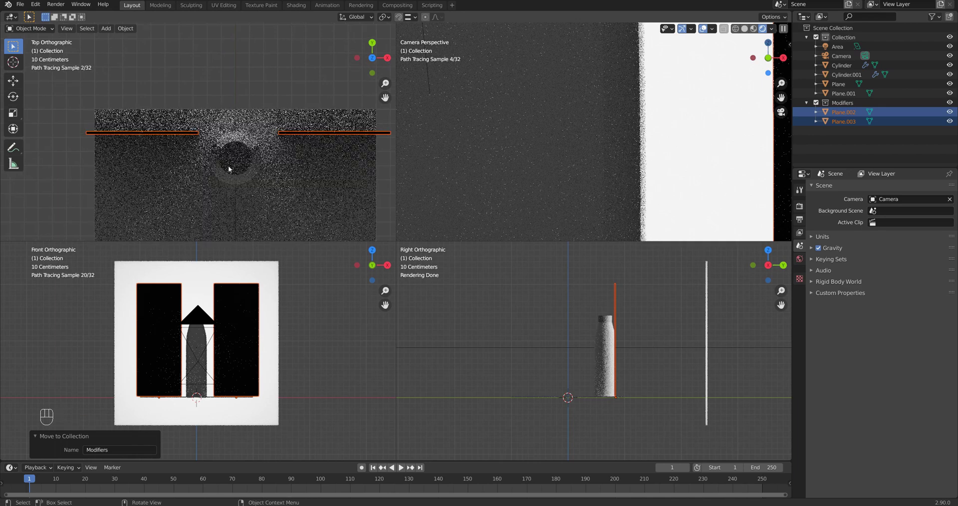
pyautogui.press('s')
pyautogui.press('x')
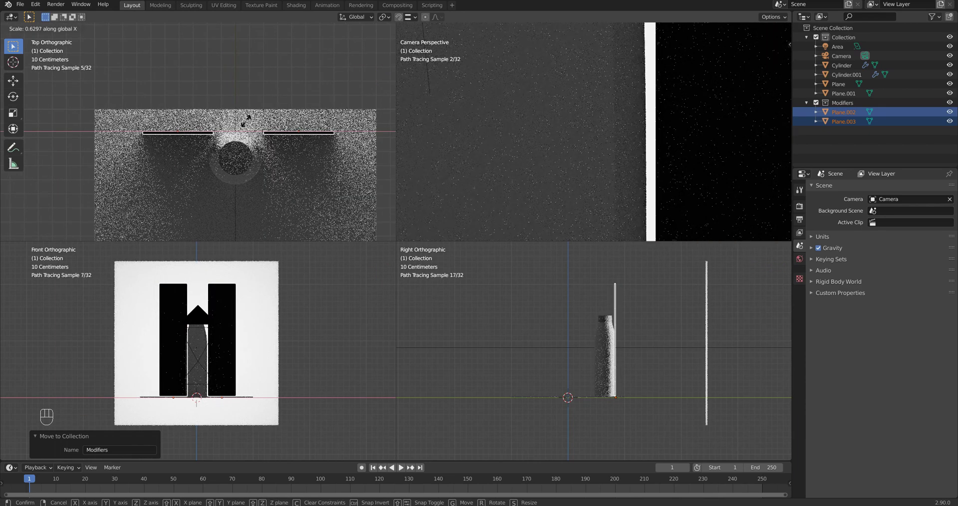
pyautogui.click(246, 121)
pyautogui.click(330, 119)
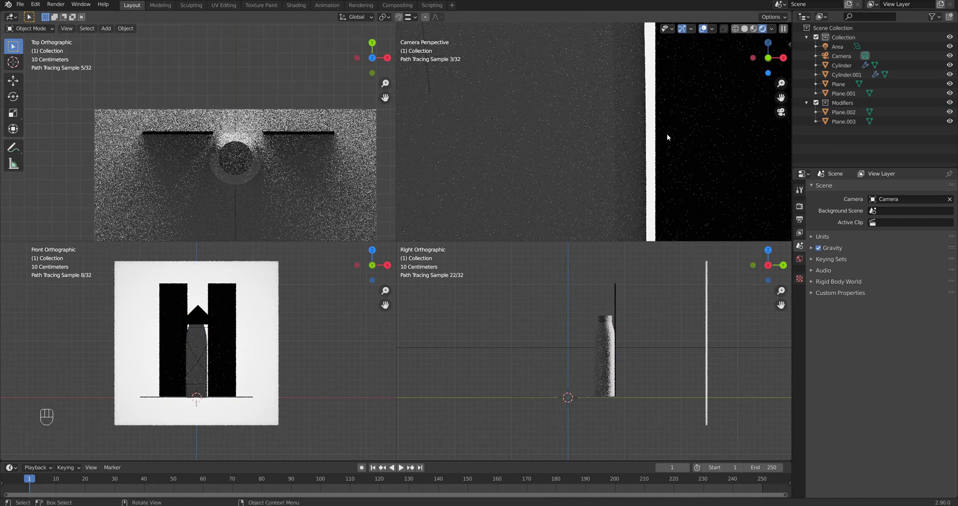
# Step: Return to the single view and compare the bottle's edge without and with the Modifiers collection
pyautogui.click(816, 103)
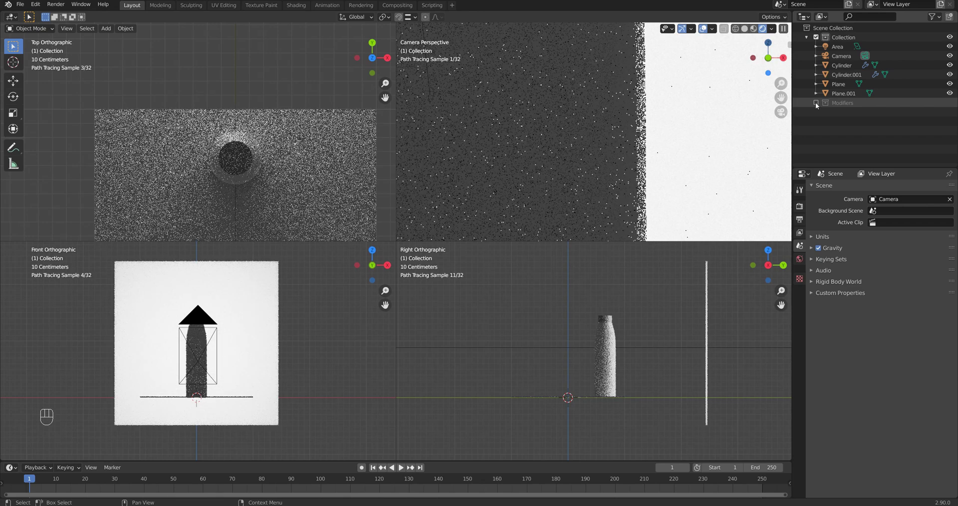
pyautogui.hotkey('ctrl', 'alt', 'q')
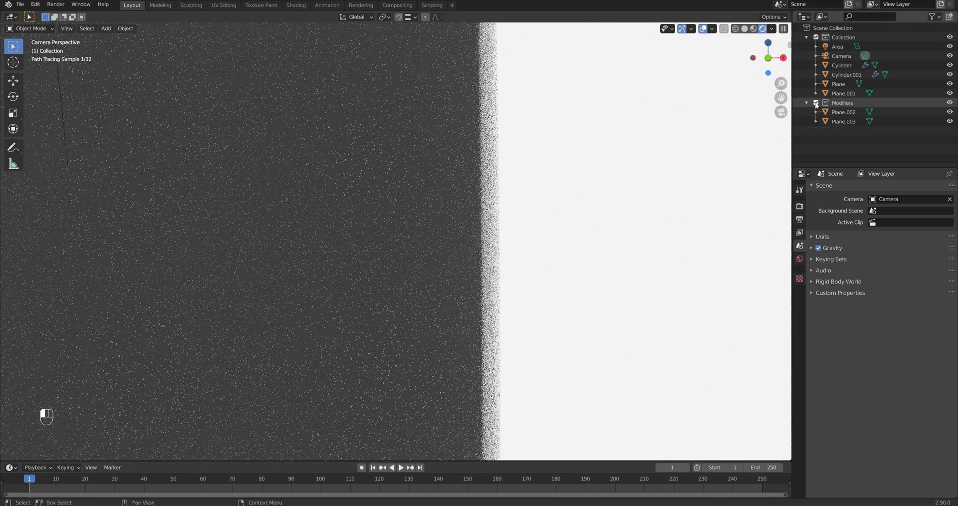
pyautogui.click(816, 102)
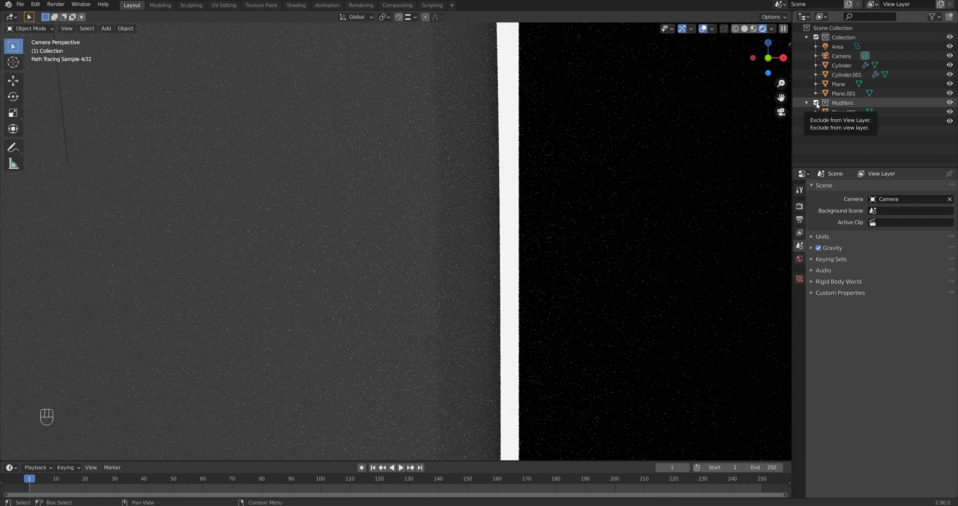
pyautogui.press('KP_0')
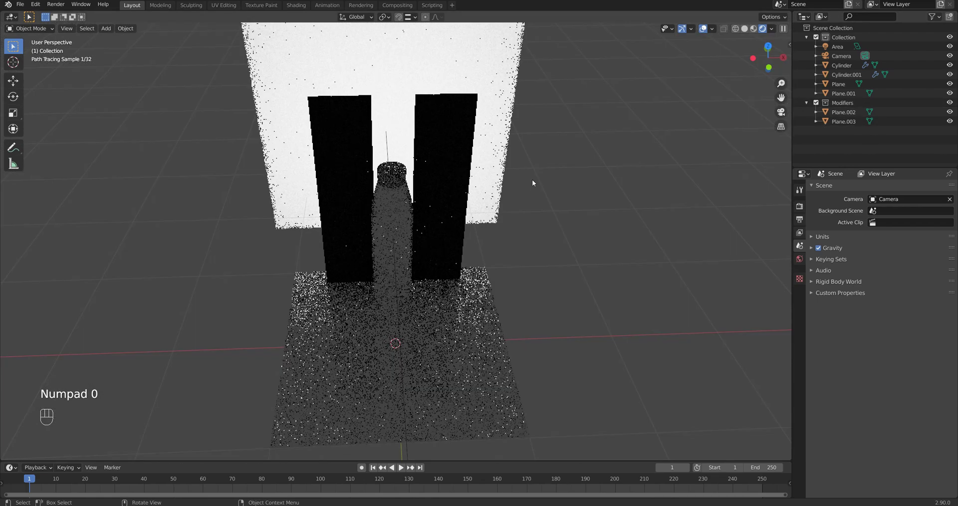
pyautogui.press('KP_0')
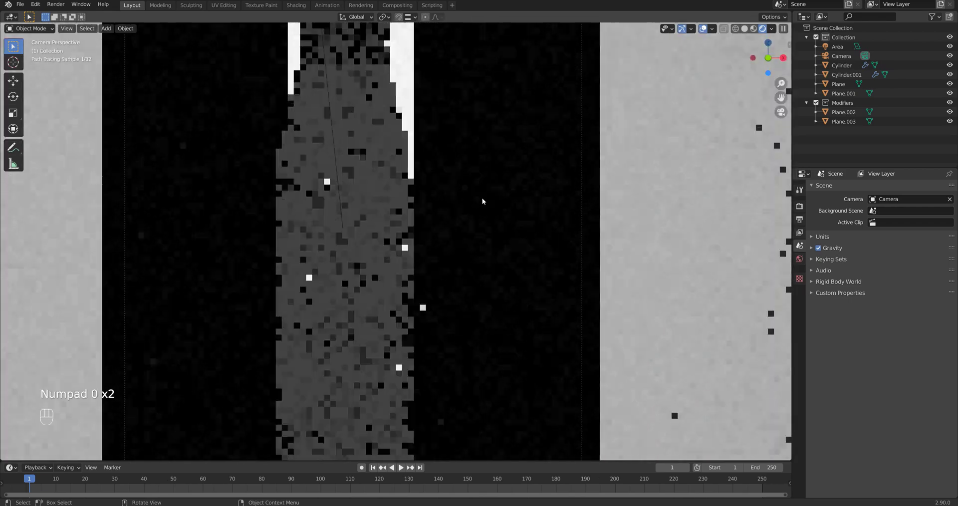
# Step: Shift the left black panel about -0.053 m along X, away from the bottle
pyautogui.scroll(-5, 430, 219)
pyautogui.click(310, 250)
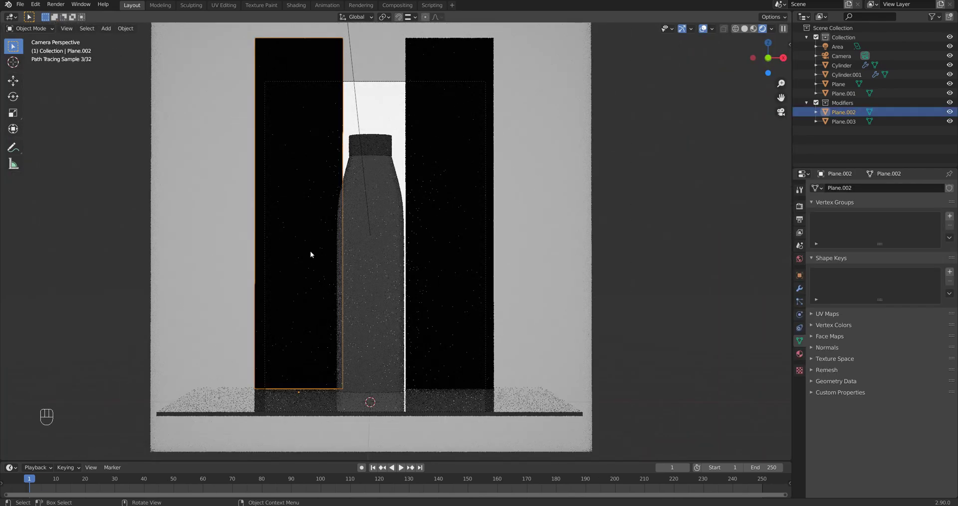
pyautogui.press('g')
pyautogui.click(301, 256)
# Step: Add a second area light and rotate it 90° about Y
pyautogui.press('KP_0')
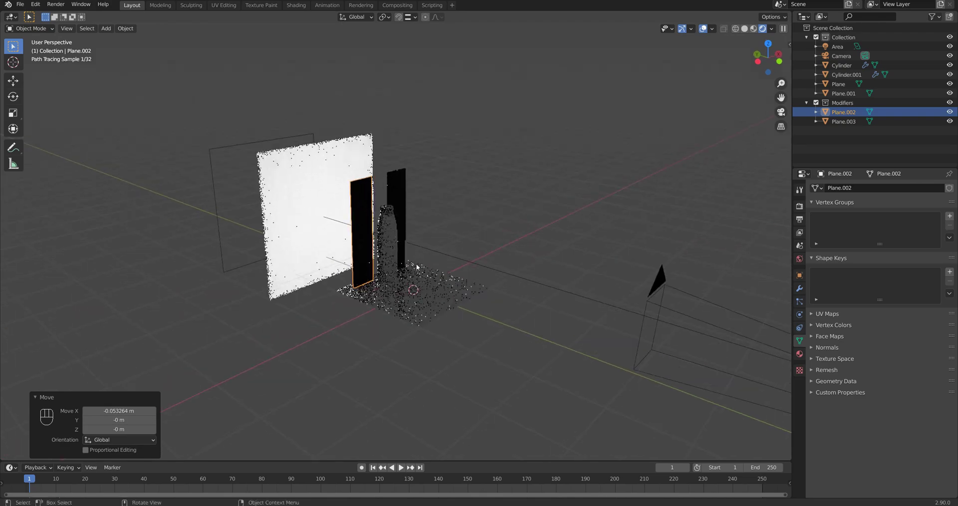
pyautogui.hotkey('shift', 'a')
pyautogui.moveTo(399, 379)
pyautogui.click(467, 408)
pyautogui.write('ry90')
pyautogui.press('Return')
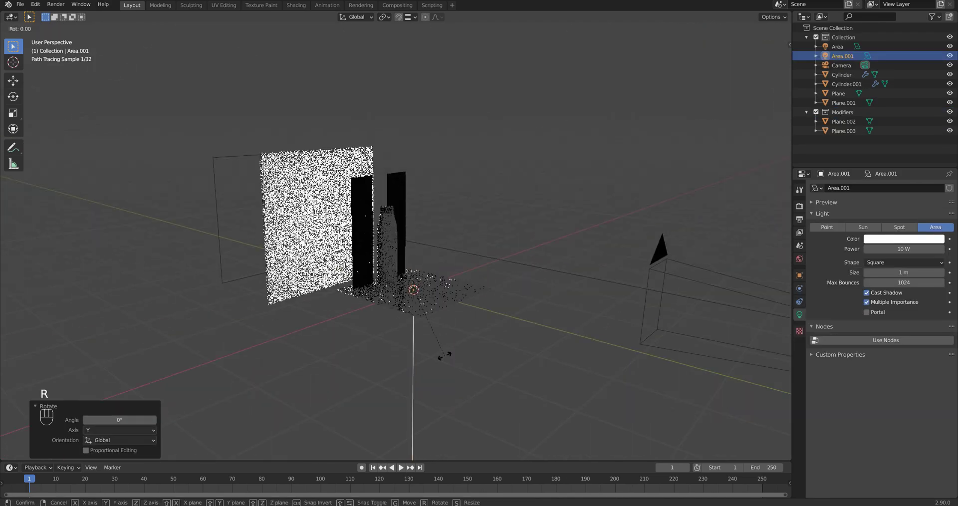
# Step: Stretch the new area light along Z and raise it about 1.08 m
pyautogui.press('s')
pyautogui.press('z')
pyautogui.click(474, 55)
pyautogui.press('g')
pyautogui.press('z')
pyautogui.click(465, 136)
# Step: Place the new area light to the front right of the bottle and rotate it -39.5° about Z
pyautogui.press('KP_7')
pyautogui.press('g')
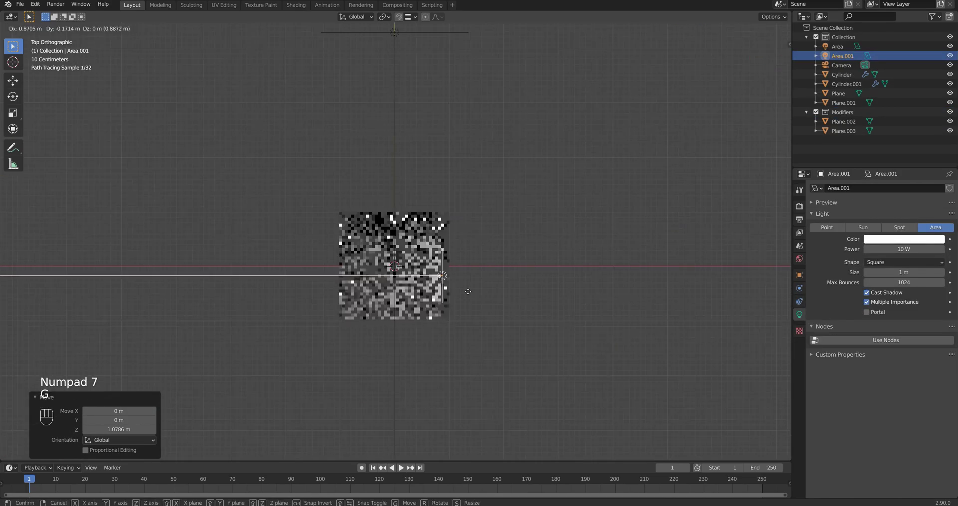
pyautogui.click(494, 312)
pyautogui.press('r')
pyautogui.press('z')
pyautogui.click(461, 312)
# Step: Set the new area light's power to 100 W and exclude the Modifiers collection while in the camera view
pyautogui.press('KP_0')
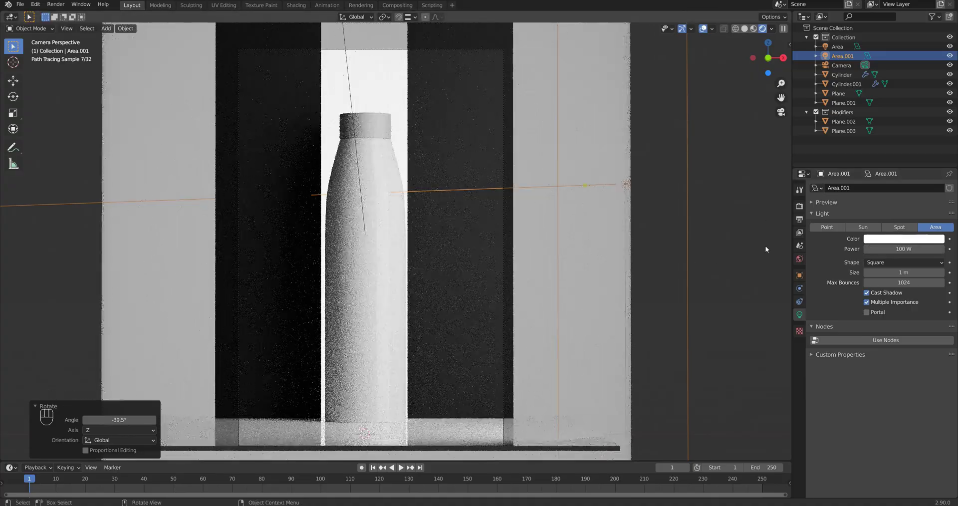
pyautogui.click(815, 112)
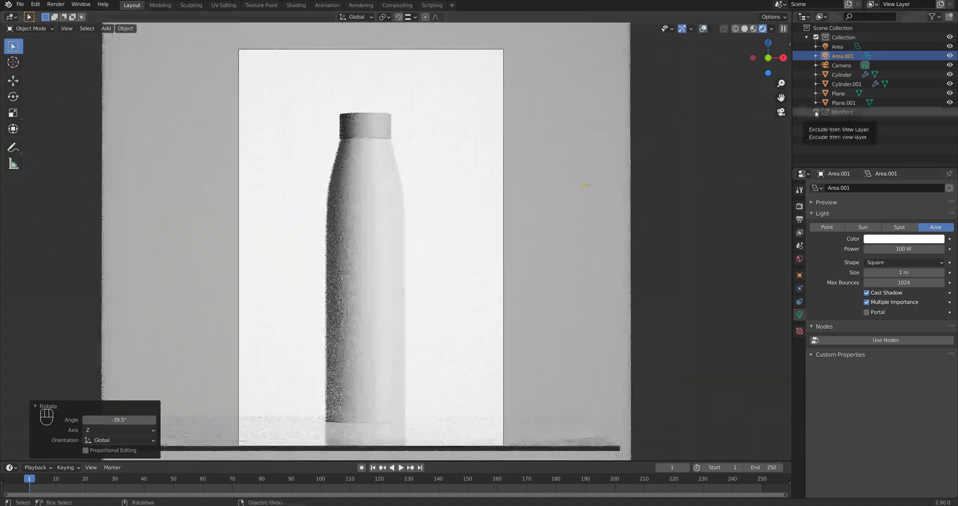
# Step: Include the Modifiers collection again, duplicate the second area light to the bottle's front left and rotate the copy -104° about Z
pyautogui.click(816, 112)
pyautogui.scroll(5, 543, 209)
pyautogui.press('KP_7')
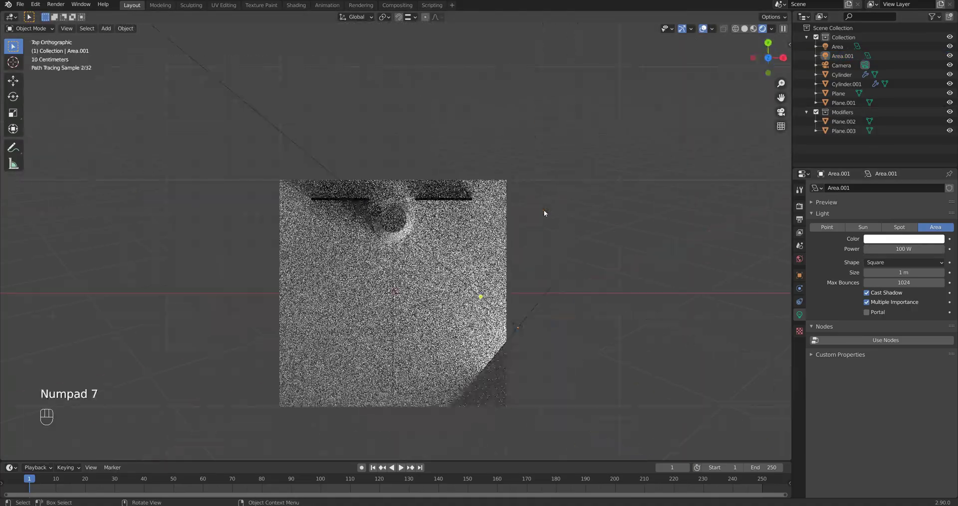
pyautogui.hotkey('shift', 'd')
pyautogui.click(285, 333)
pyautogui.press('r')
pyautogui.press('z')
pyautogui.click(259, 305)
# Step: Scale the front-left area light by 2.153 and set its power to 50 W, returning to the camera view
pyautogui.press('s')
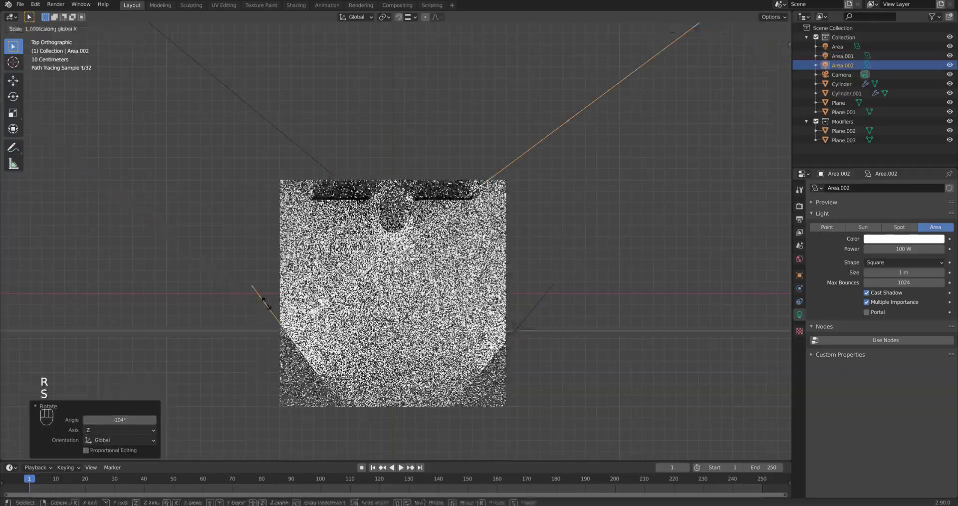
pyautogui.press('y')
pyautogui.press('y')
pyautogui.press('y')
pyautogui.click(255, 265)
pyautogui.moveTo(299, 279); pyautogui.dragTo(379, 209, button='middle')
pyautogui.click(903, 248)
pyautogui.write('50')
pyautogui.press('Return')
pyautogui.press('KP_0')
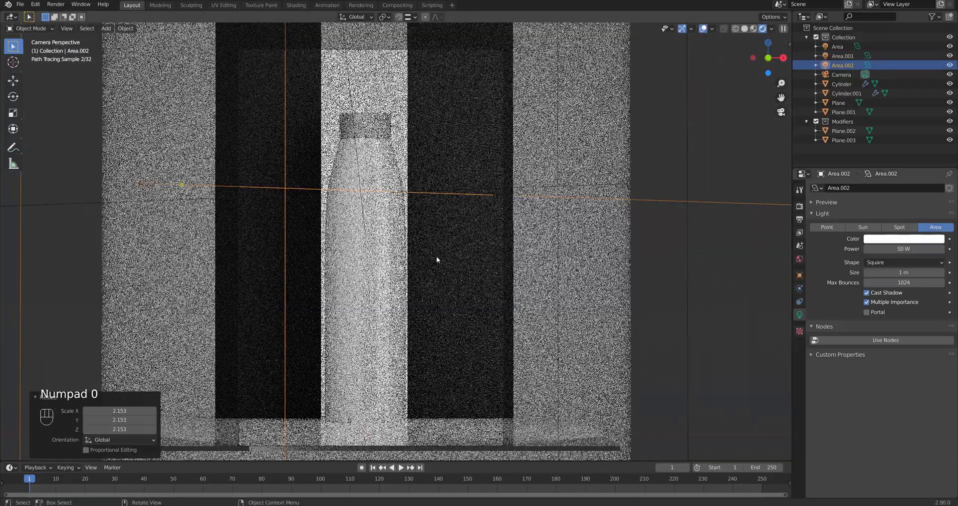
# Step: Turn off camera ray visibility for the left black panel, Plane.002
pyautogui.click(665, 192)
pyautogui.click(842, 131)
pyautogui.click(799, 275)
pyautogui.click(826, 398)
pyautogui.scroll(-2, 845, 416)
pyautogui.click(870, 425)
# Step: Try hiding the backdrop plane from camera rays with the viewport overlays shown
pyautogui.click(506, 256)
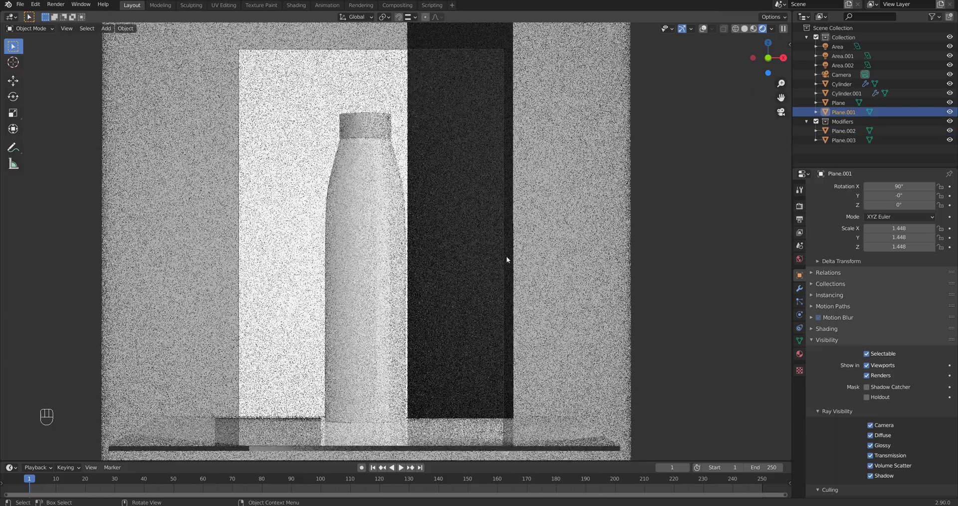
pyautogui.click(702, 28)
pyautogui.click(870, 425)
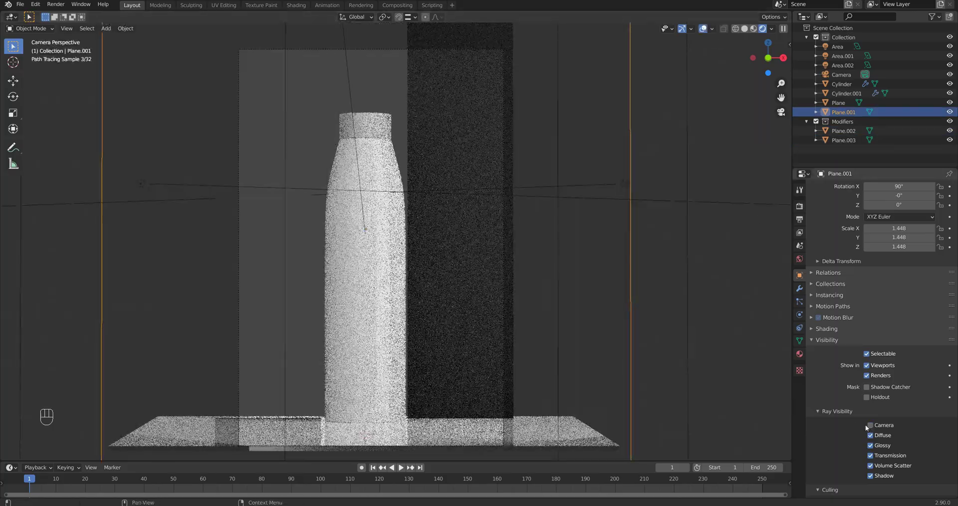
pyautogui.click(870, 425)
# Step: Duplicate the translucent backdrop plane, move the copy about -1.85 m along Y and rotate it -124° about Z
pyautogui.hotkey('shift', 'd')
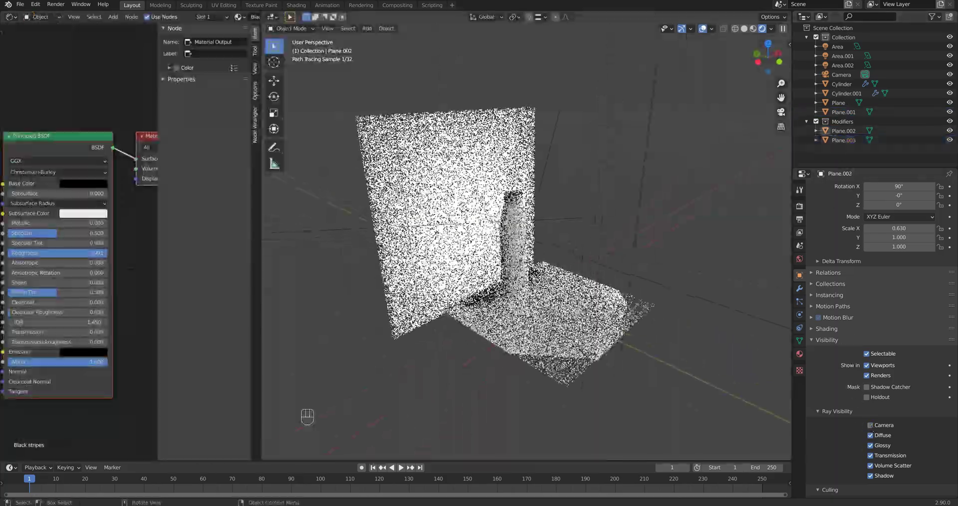
pyautogui.press('g')
pyautogui.press('Return')
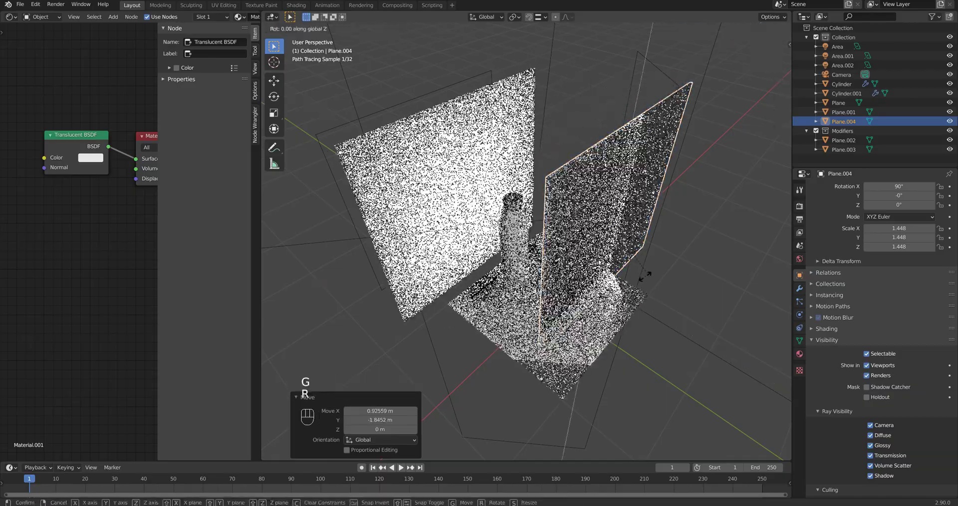
pyautogui.press('r')
pyautogui.click(668, 275)
pyautogui.moveTo(668, 274); pyautogui.dragTo(605, 282, button='middle')
pyautogui.press('KP_7')
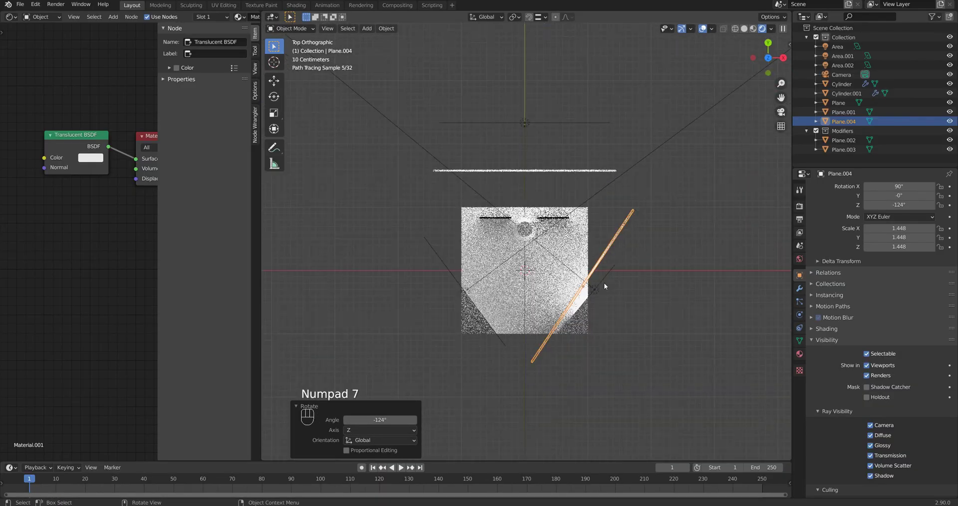
# Step: Position the duplicated diffuser plane between the front-right area light and the bottle, turning it to about -100° about Z
pyautogui.press('g')
pyautogui.click(602, 332)
pyautogui.click(597, 289)
pyautogui.press('r')
pyautogui.click(588, 267)
pyautogui.click(586, 280)
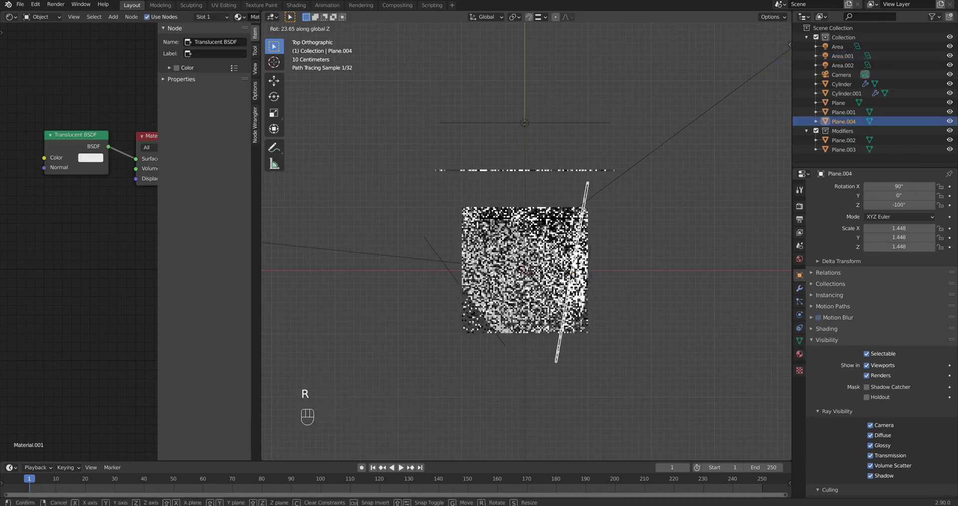
pyautogui.click(586, 281)
# Step: Fine-tune the diffuser plane's rotation and adjust the front-right area light's position along Y
pyautogui.press('r')
pyautogui.keyDown('shift'); pyautogui.click(615, 283); pyautogui.keyUp('shift')
pyautogui.press('g')
pyautogui.press('y')
pyautogui.click(612, 277)
# Step: Show the scene in quad view with the camera view included and set the front-left area light's power to 100 W
pyautogui.press('KP_0')
pyautogui.hotkey('ctrl', 'alt', 'q')
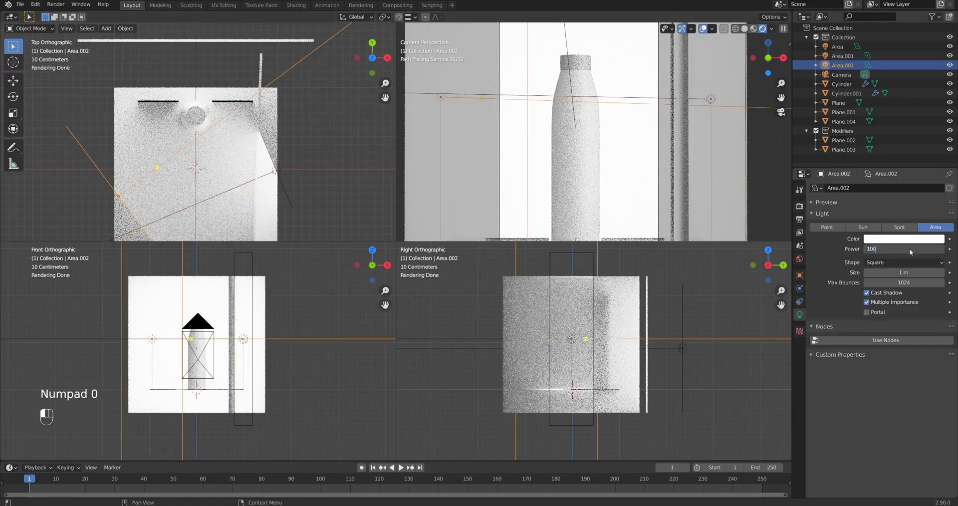
pyautogui.press('Return')
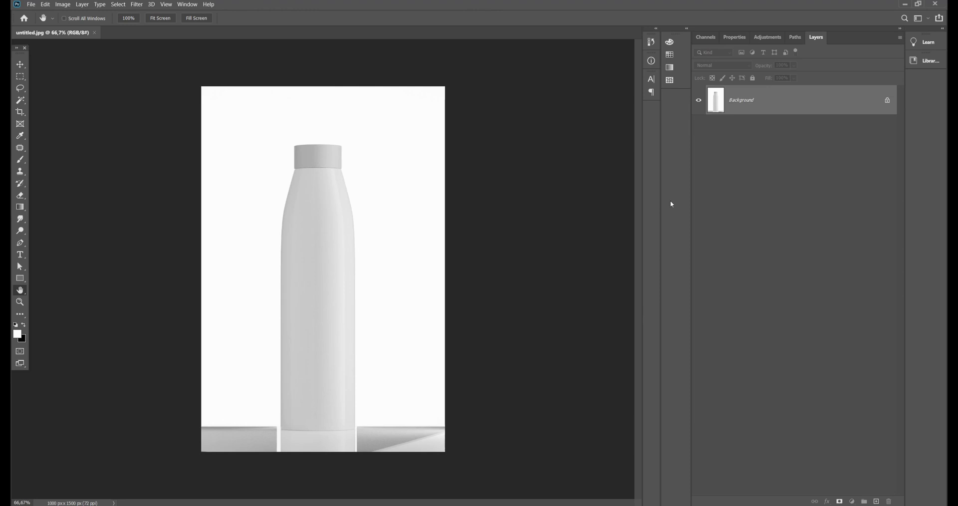
# Step: In Photoshop, duplicate the background layer of untitled.jpg and copy a rectangular selection around the bottle and its reflection to a new layer
pyautogui.hotkey('ctrl', 'j')
pyautogui.press('f')
pyautogui.press('m')
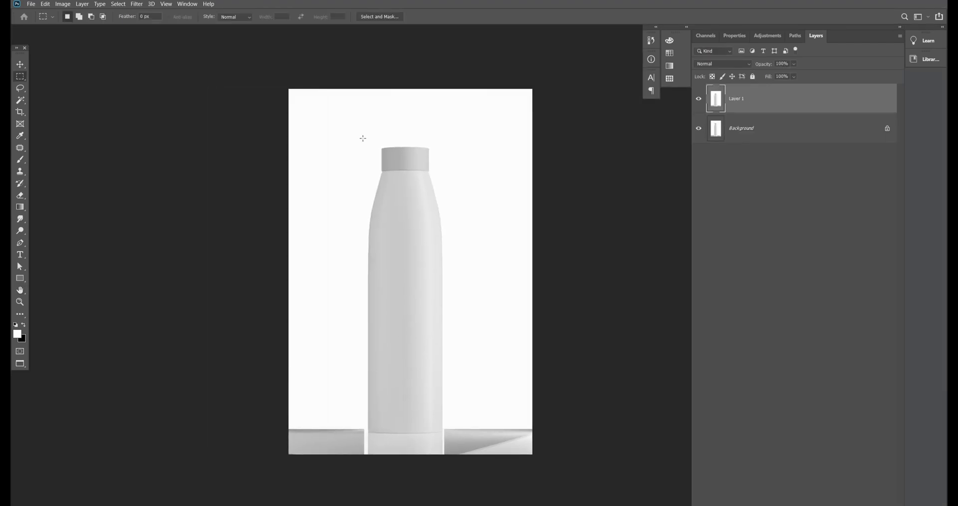
pyautogui.moveTo(365, 139); pyautogui.dragTo(457, 459)
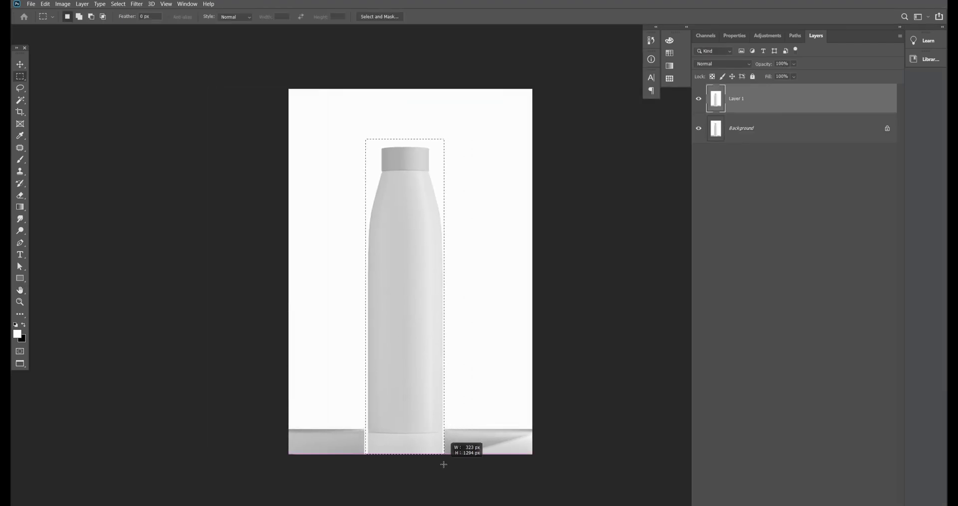
pyautogui.moveTo(365, 132); pyautogui.dragTo(438, 483)
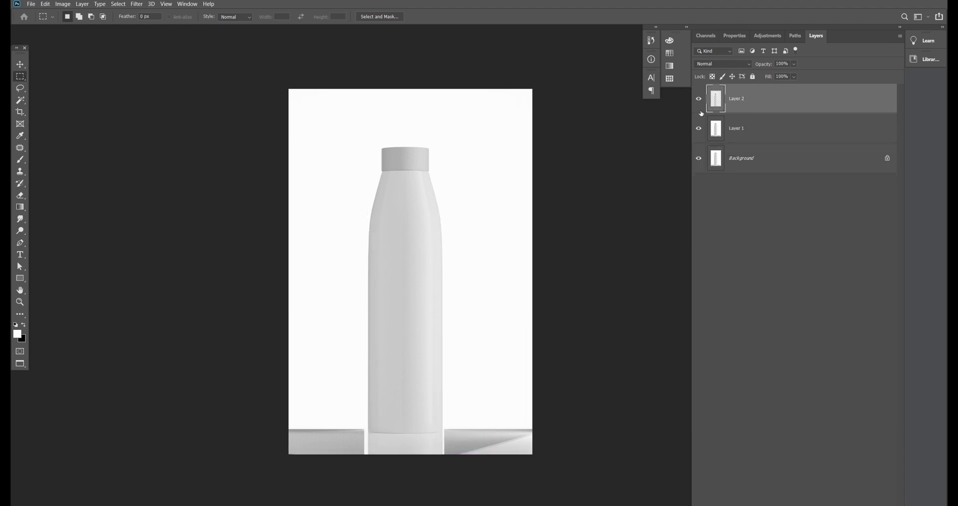
# Step: Add a white (255, 255, 255) Solid Color fill layer directly beneath the cut-out bottle layer
pyautogui.click(706, 126)
pyautogui.click(846, 502)
pyautogui.click(860, 356)
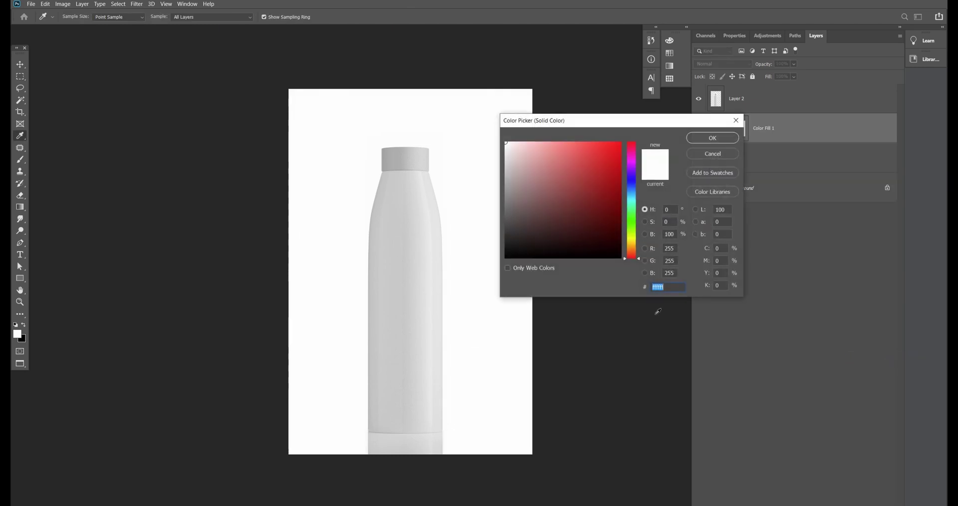
pyautogui.click(712, 140)
# Step: Mask the bottle layer and paint black beside both edges of the bottle's base and reflection to clean up the fringes
pyautogui.keyDown('ctrl'); pyautogui.click(369, 433); pyautogui.keyUp('ctrl')
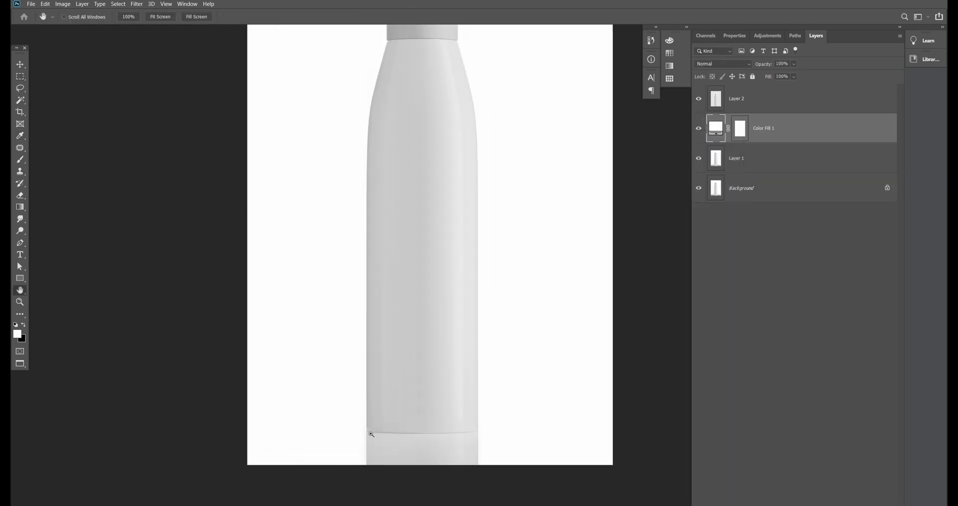
pyautogui.moveTo(389, 441); pyautogui.dragTo(386, 287)
pyautogui.hotkey('ctrl', '\\')
pyautogui.press('b')
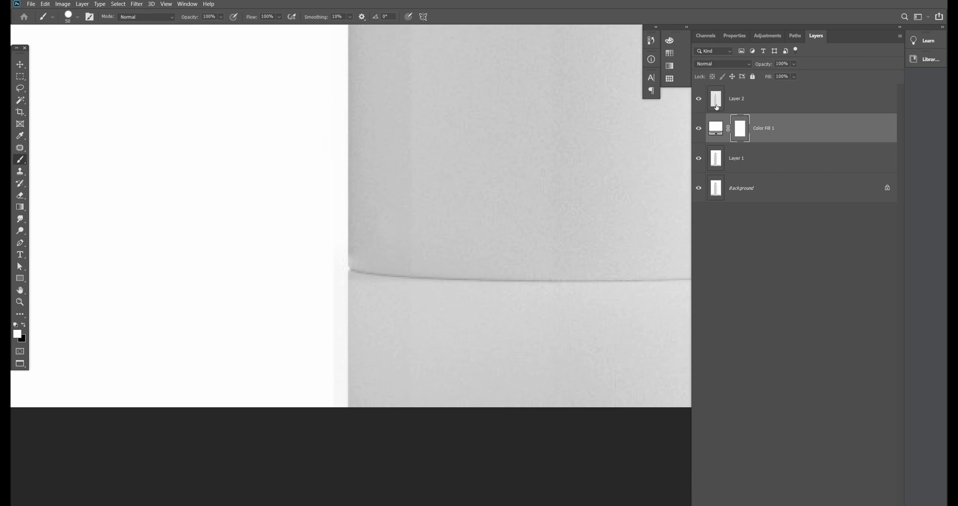
pyautogui.hotkey('alt', ']')
pyautogui.keyDown('shift'); pyautogui.click(309, 381); pyautogui.keyUp('shift')
pyautogui.moveTo(673, 353); pyautogui.dragTo(282, 345)
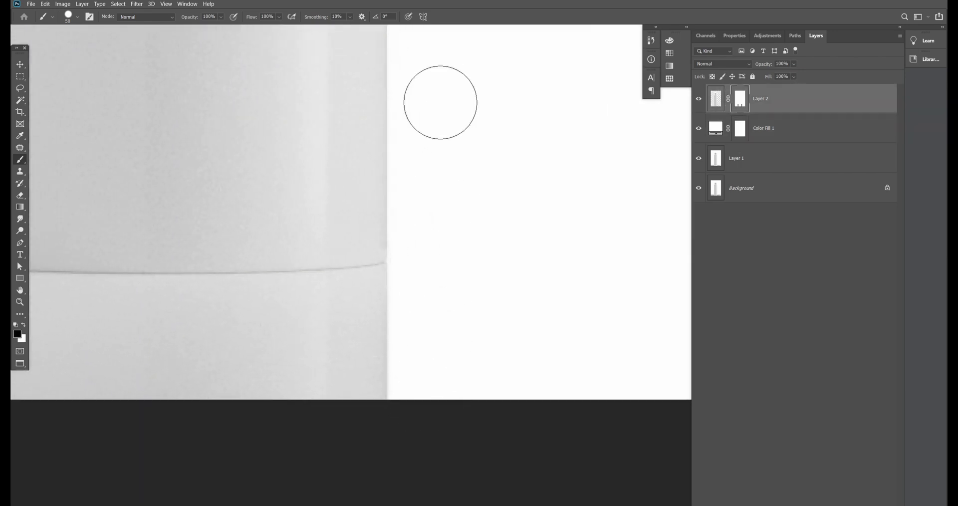
pyautogui.moveTo(445, 109); pyautogui.dragTo(465, 225)
# Step: Open the Info panel and place a color sampler point on the white background just beside the cap
pyautogui.press('h')
pyautogui.keyDown('alt'); pyautogui.click(447, 243); pyautogui.keyUp('alt')
pyautogui.keyDown('alt'); pyautogui.scroll(-2, 447, 243); pyautogui.keyUp('alt')
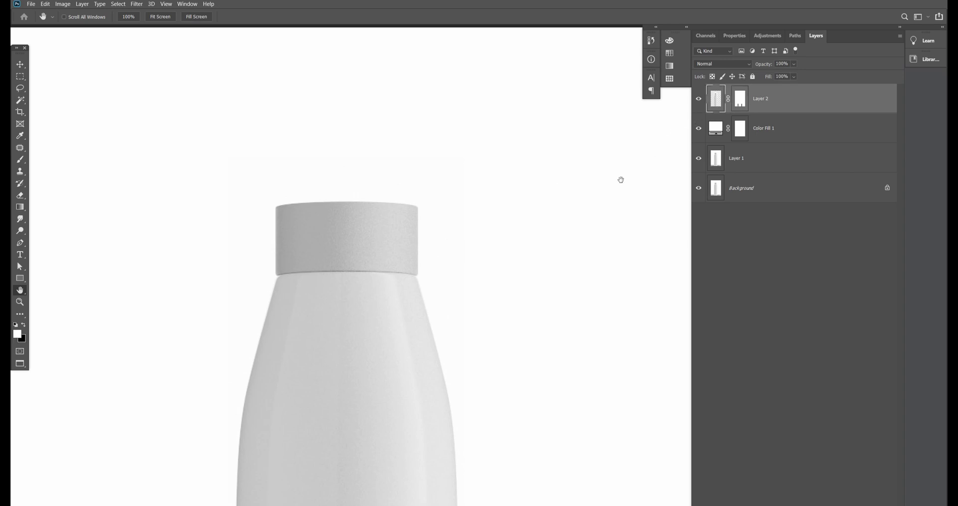
pyautogui.press('F8')
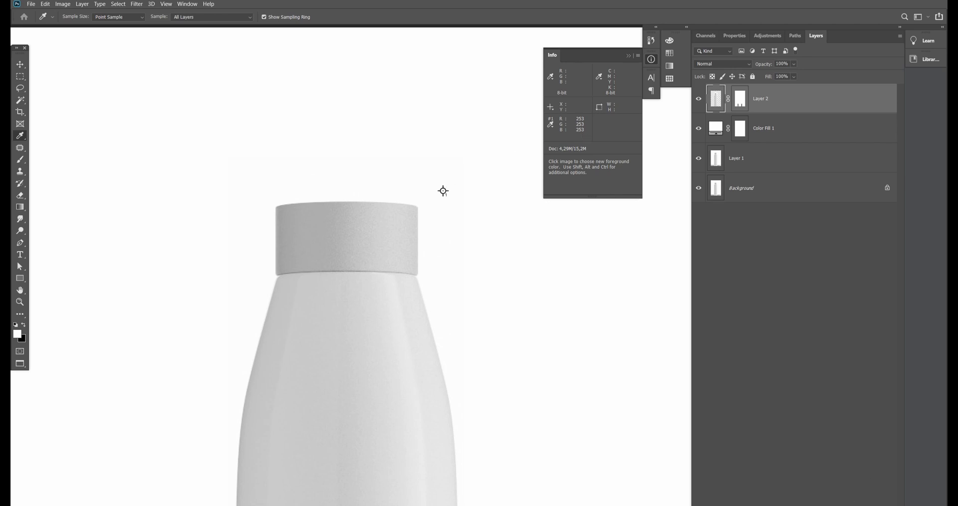
# Step: Add a Curves adjustment clipped to the bottle layer and shape an S-curve that raises the light tones around input 168
pyautogui.click(858, 392)
pyautogui.click(814, 35)
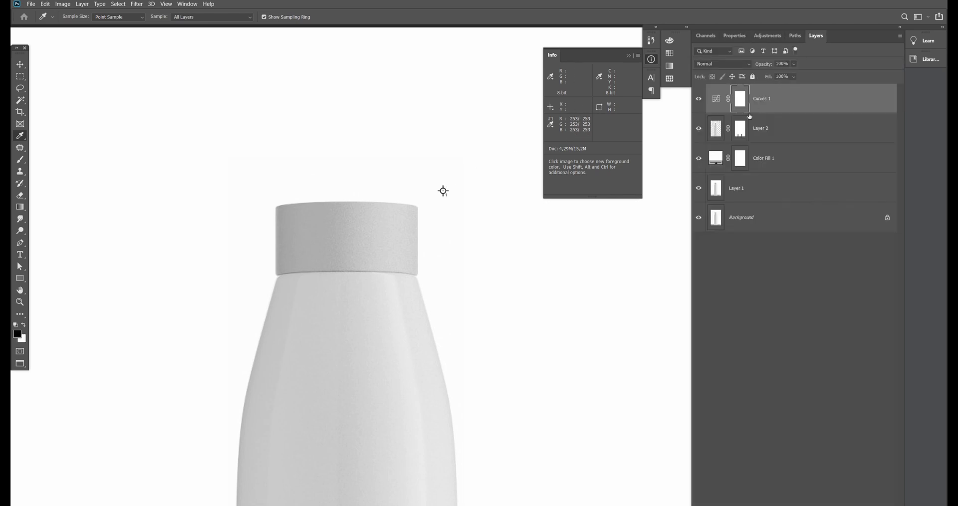
pyautogui.doubleClick(727, 101)
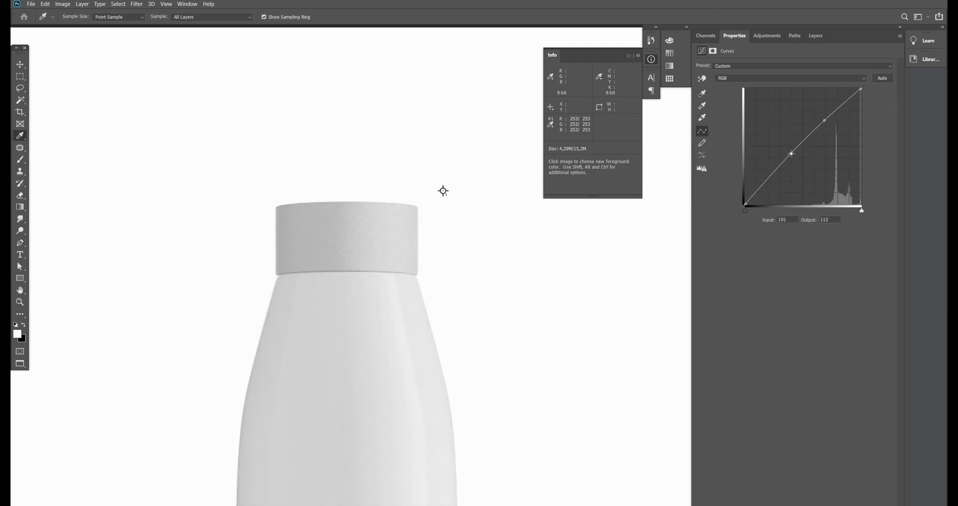
pyautogui.moveTo(822, 119); pyautogui.dragTo(821, 119)
pyautogui.keyDown('alt'); pyautogui.scroll(-5, 436, 270); pyautogui.keyUp('alt')
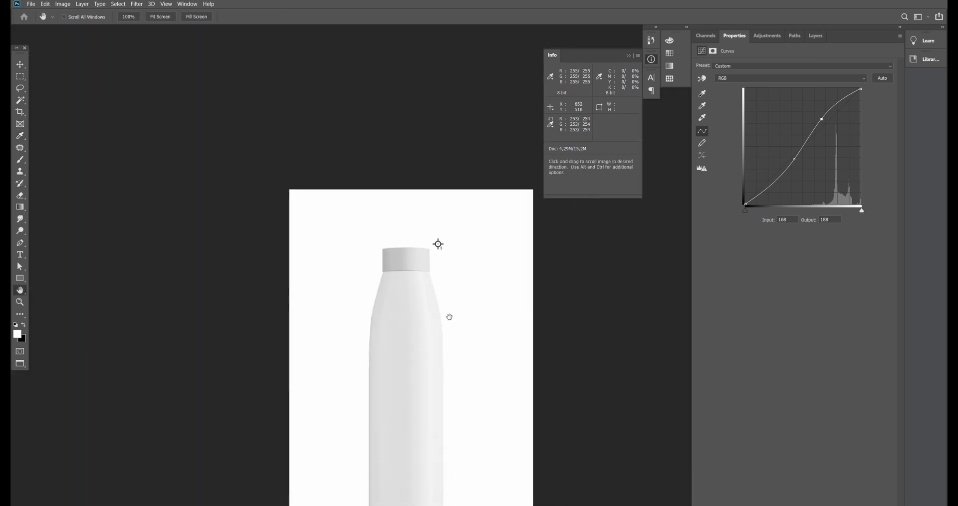
pyautogui.moveTo(822, 119); pyautogui.dragTo(821, 115)
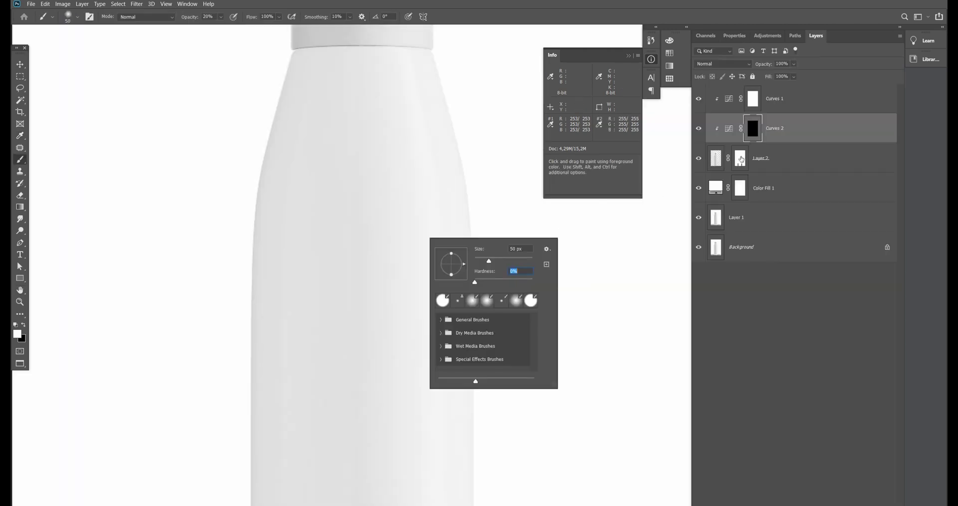
# Step: Paint a vertical highlight on the second Curves layer's black mask with a soft 20% white brush, and set its curve to input 149, output 185
pyautogui.press('Escape')
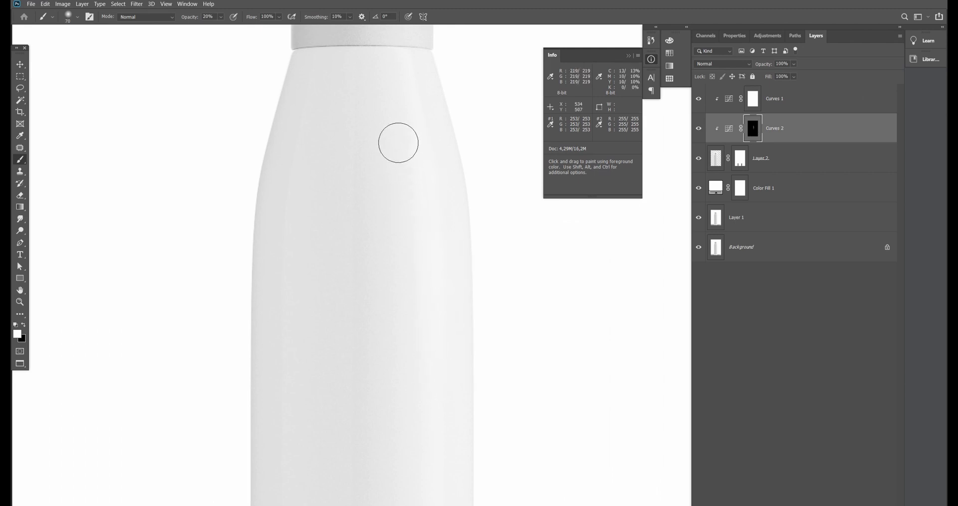
pyautogui.scroll(-8, 439, 199)
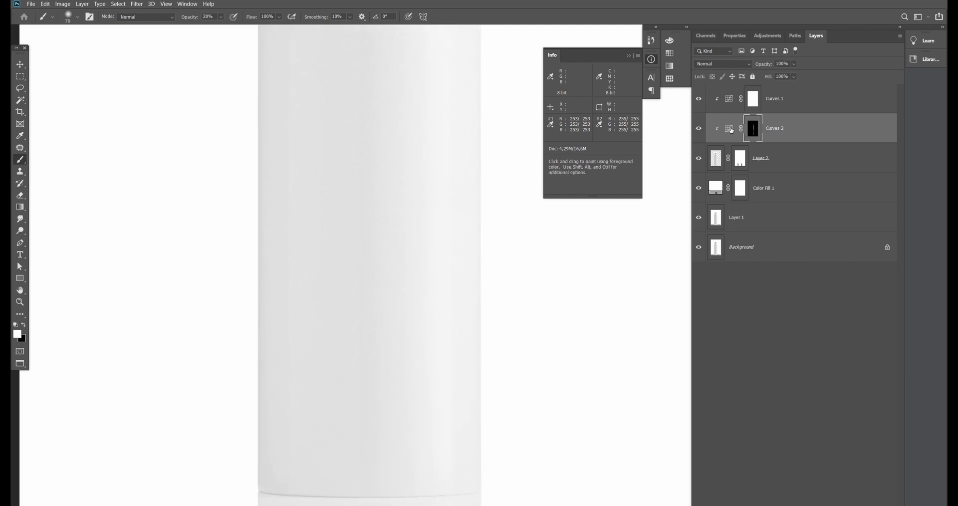
pyautogui.doubleClick(730, 128)
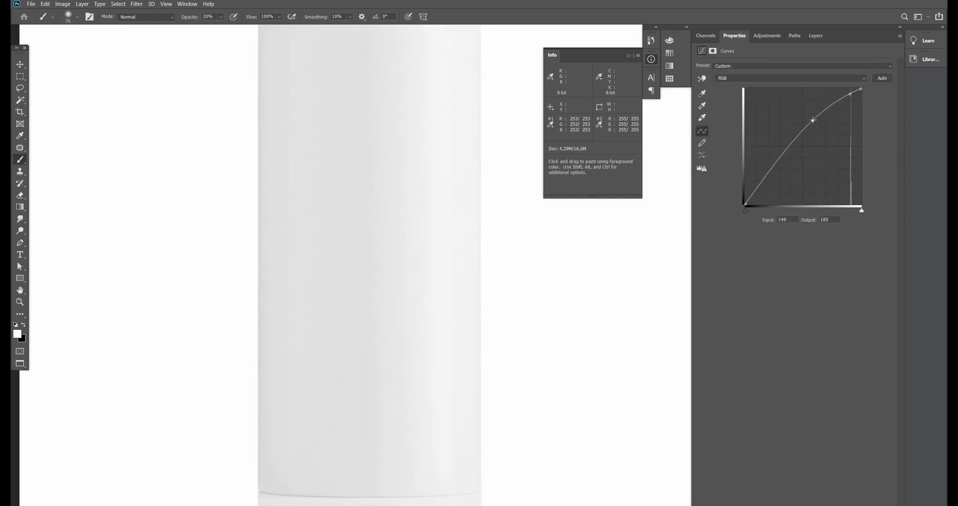